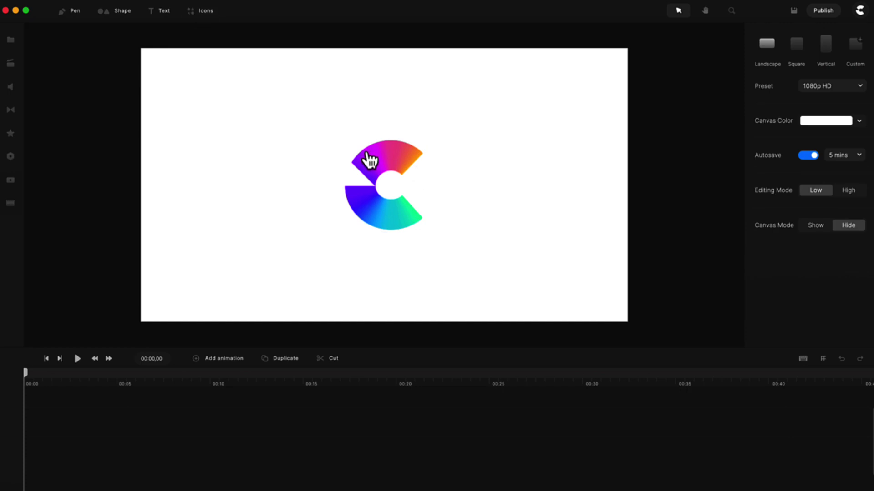
# - Remove the excess empty tracks and stretch the colourful logo clip longer
pyautogui.click(367, 157)
pyautogui.rightClick(191, 423)
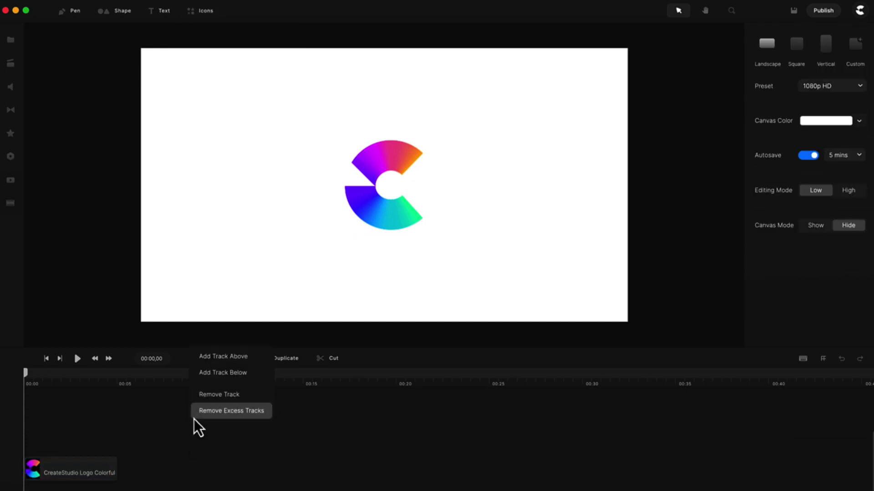
pyautogui.click(206, 411)
pyautogui.moveTo(117, 430); pyautogui.dragTo(210, 429)
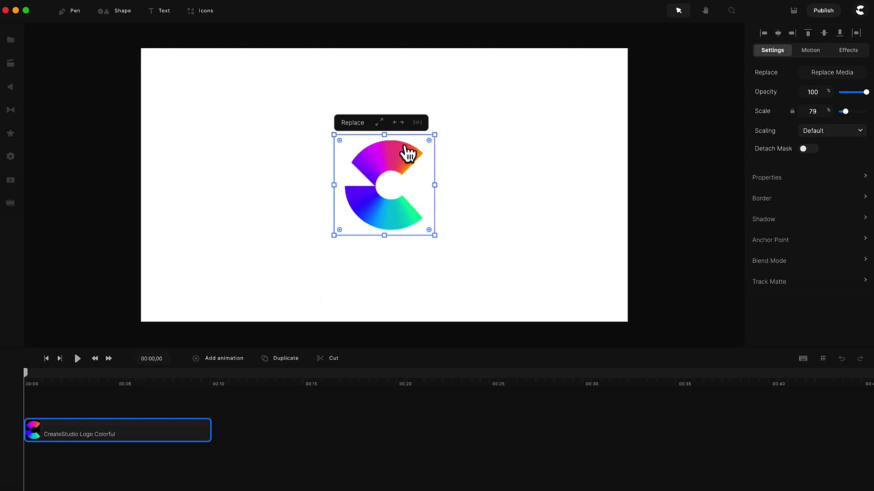
# - Add the mixkit digital-screens video from My Files onto a track below the logo
pyautogui.click(9, 40)
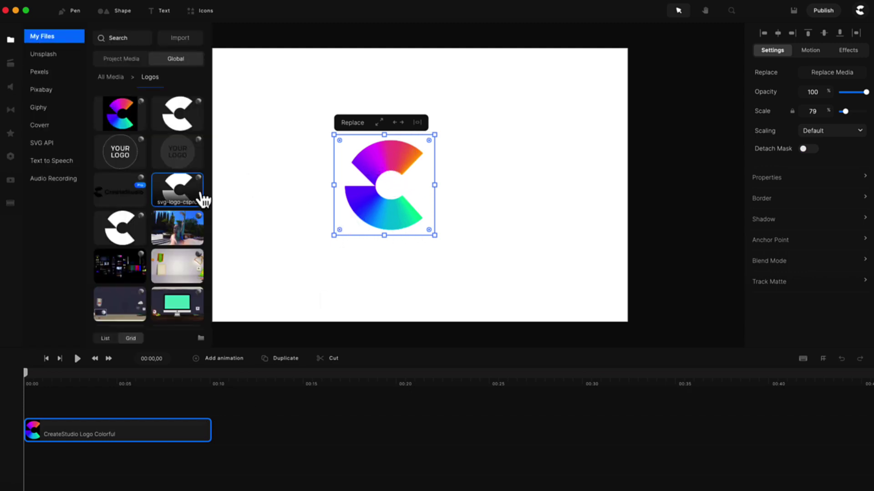
pyautogui.scroll(-1, 201, 197)
pyautogui.click(121, 250)
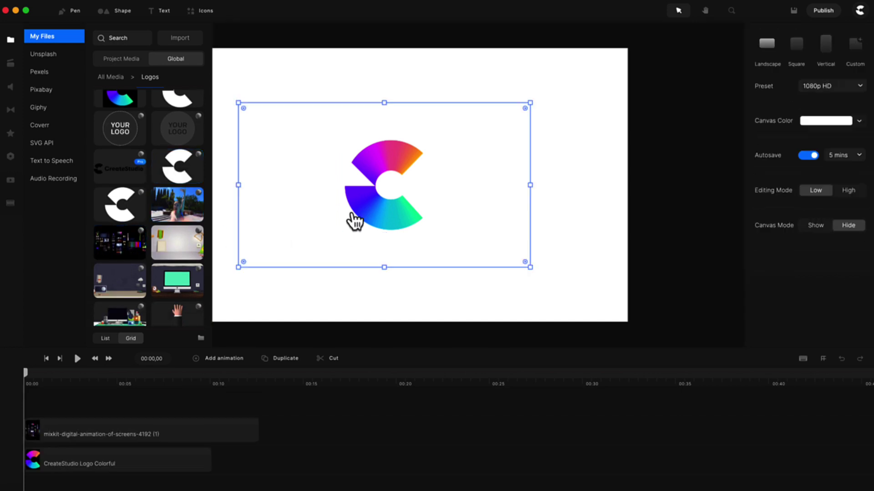
pyautogui.click(56, 44)
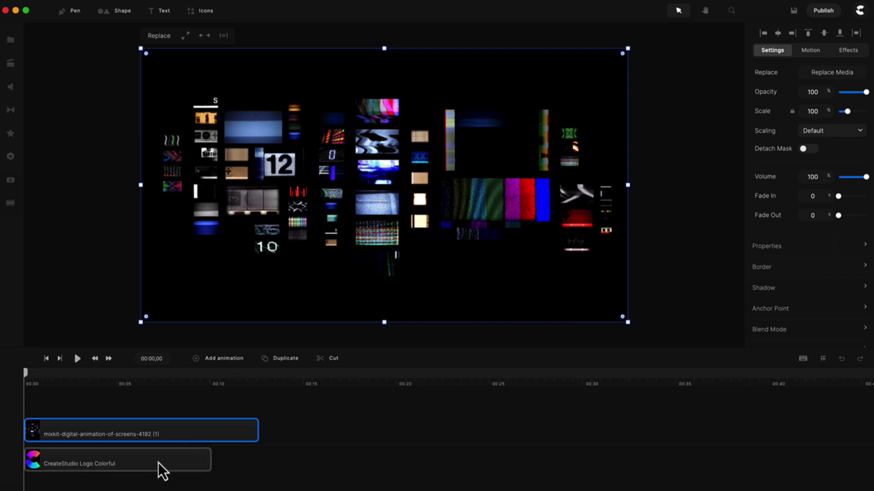
pyautogui.press('Delete')
pyautogui.moveTo(160, 437); pyautogui.dragTo(141, 483)
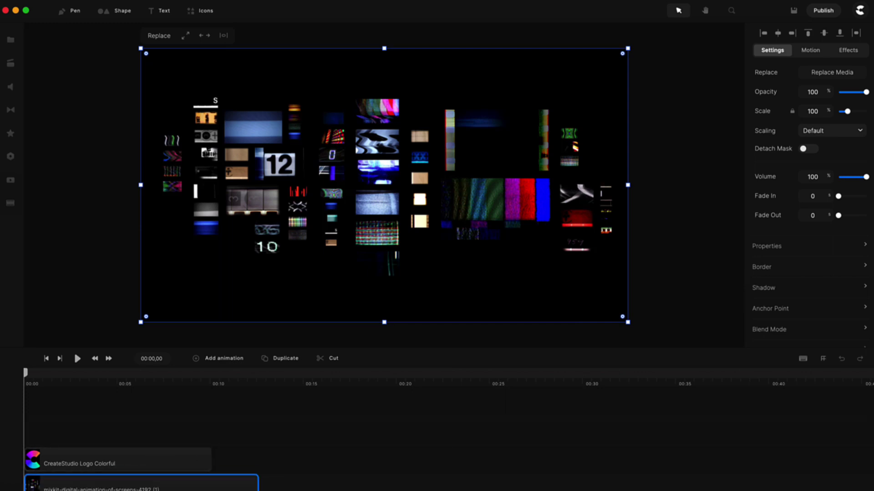
pyautogui.click(384, 185)
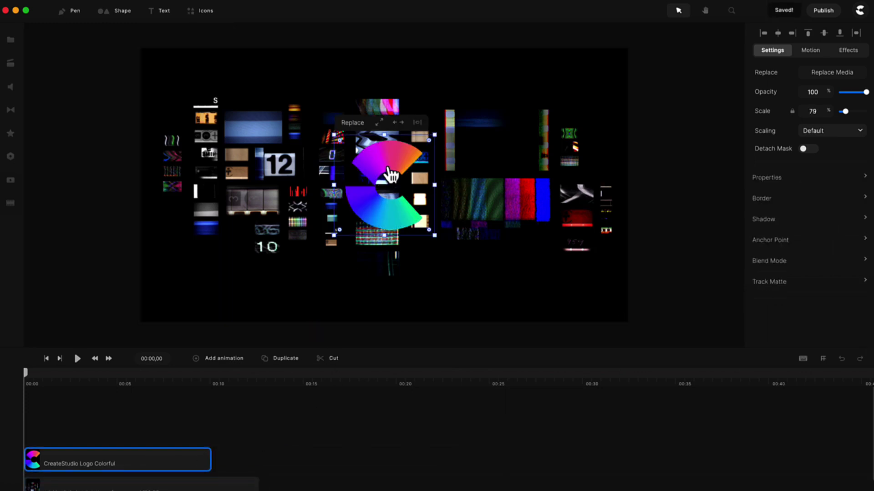
pyautogui.click(235, 483)
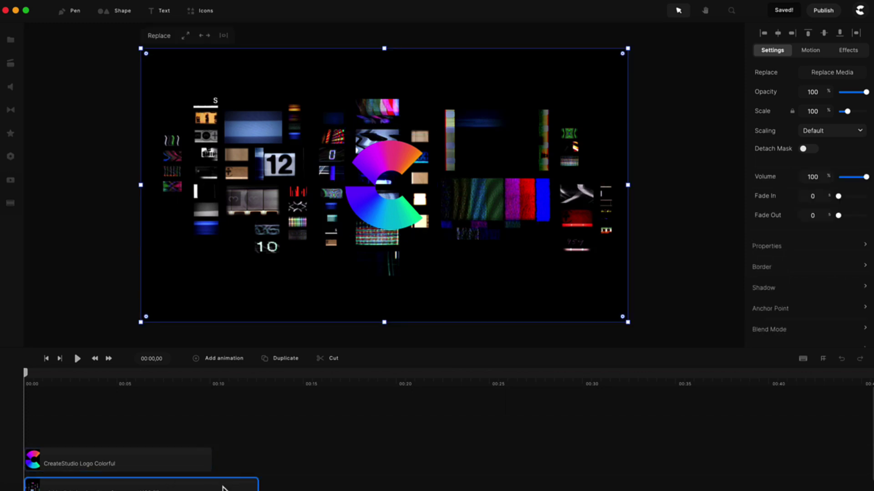
# - Set the screens video's Track Matte mask to CreateStudio Logo Colorful and preview it
pyautogui.scroll(-2, 814, 250)
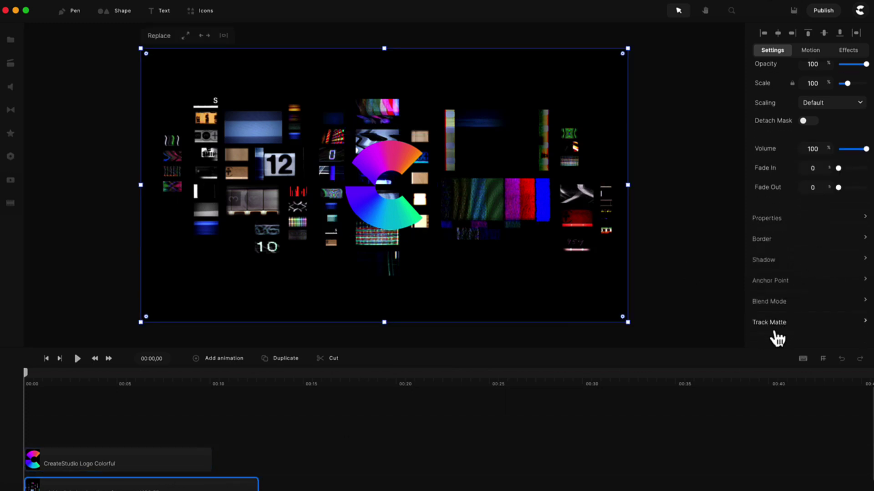
pyautogui.moveTo(770, 351)
pyautogui.mouseDown()
pyautogui.moveTo(767, 394)
pyautogui.moveTo(776, 332)
pyautogui.moveTo(776, 350)
pyautogui.mouseUp()
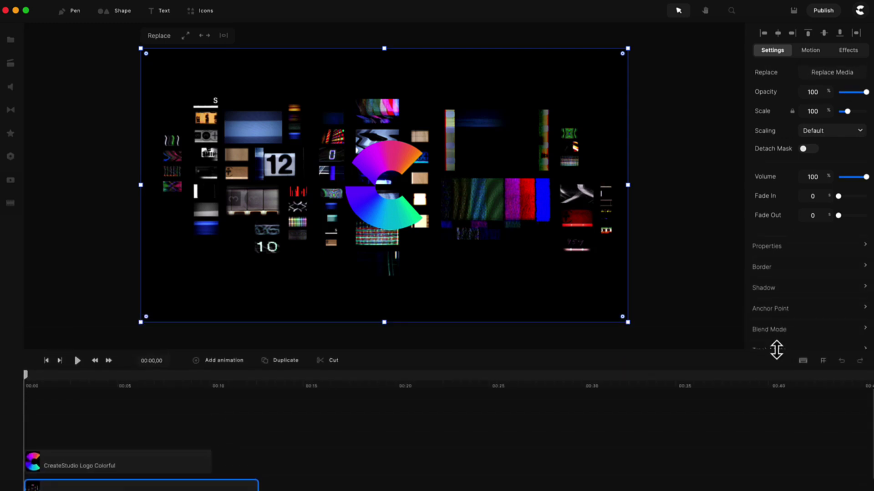
pyautogui.scroll(-2, 785, 325)
pyautogui.click(781, 325)
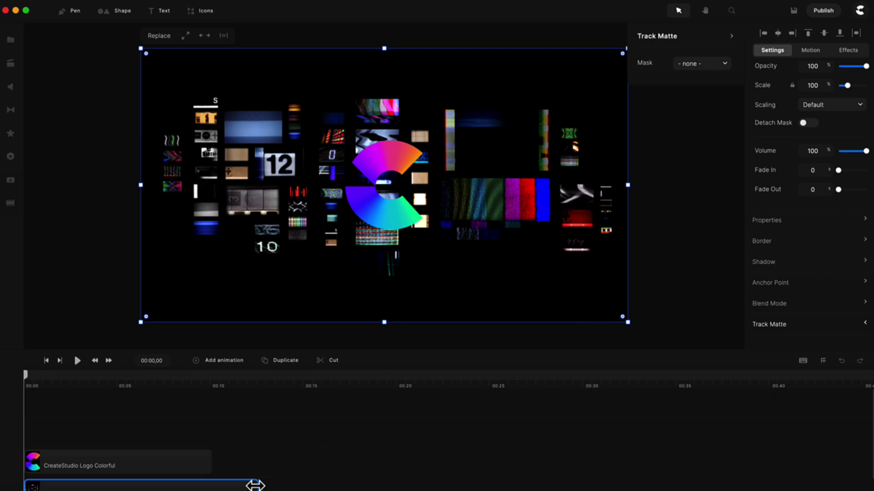
pyautogui.click(707, 68)
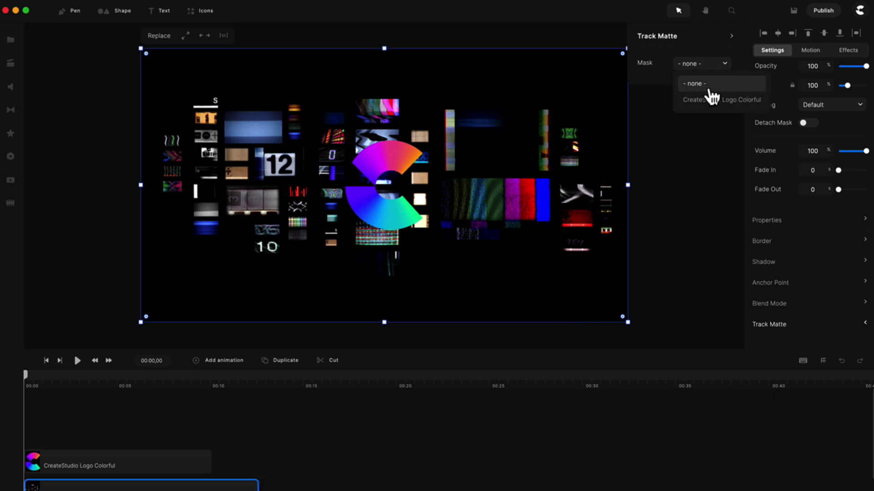
pyautogui.click(718, 100)
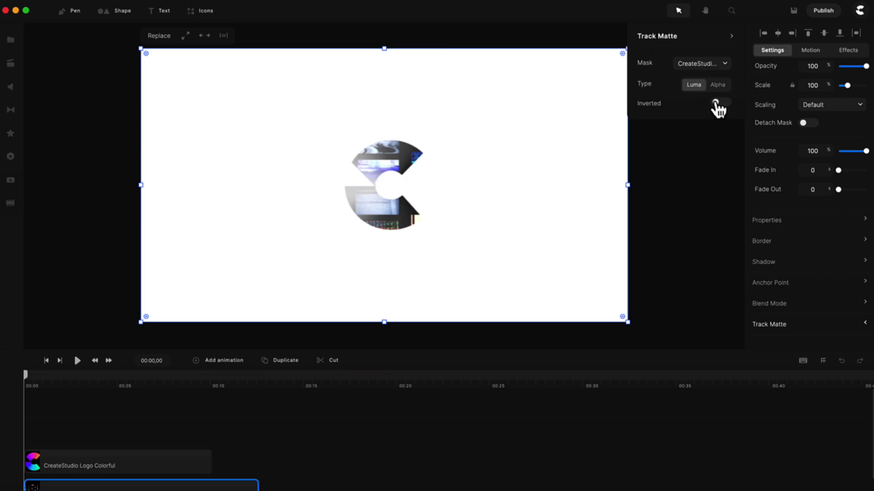
pyautogui.click(77, 361)
pyautogui.click(77, 362)
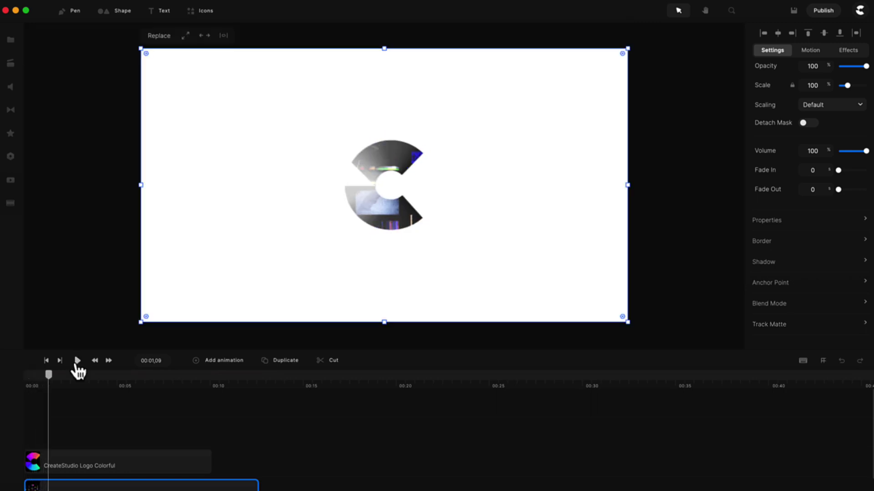
pyautogui.click(137, 466)
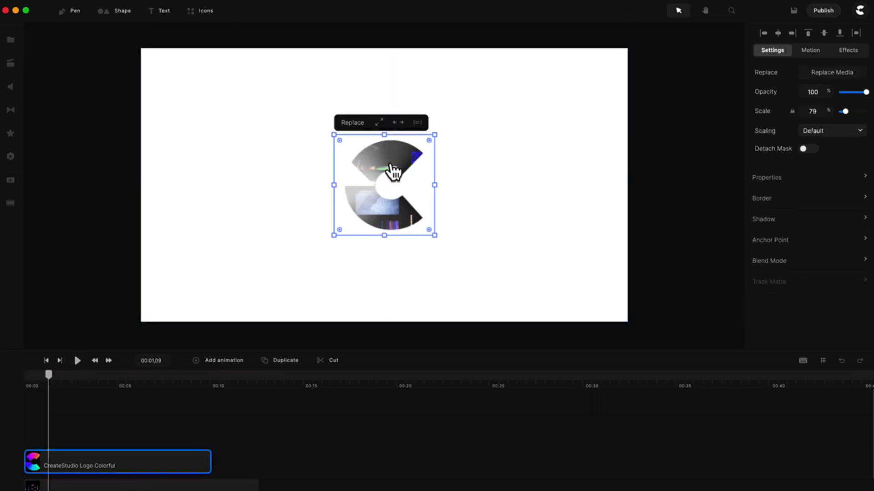
# - Switch the screens video's track matte type to Alpha and replay the preview from the start
pyautogui.click(230, 485)
pyautogui.scroll(-1, 816, 289)
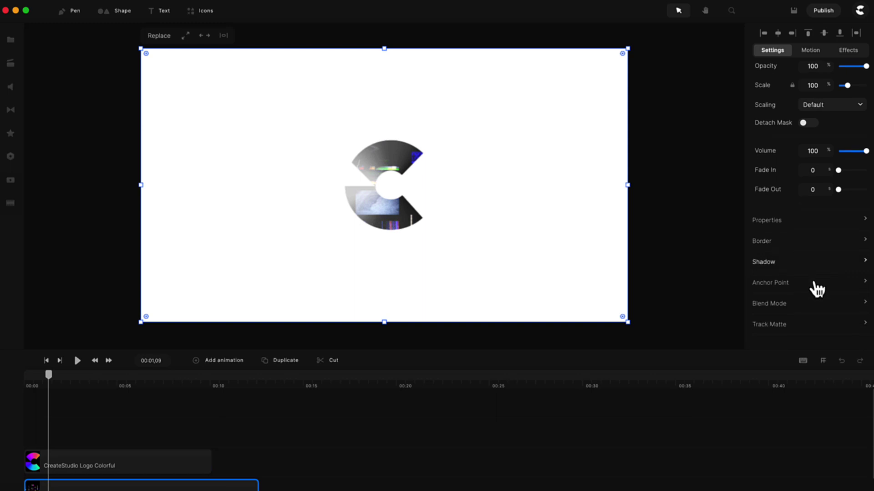
pyautogui.click(786, 325)
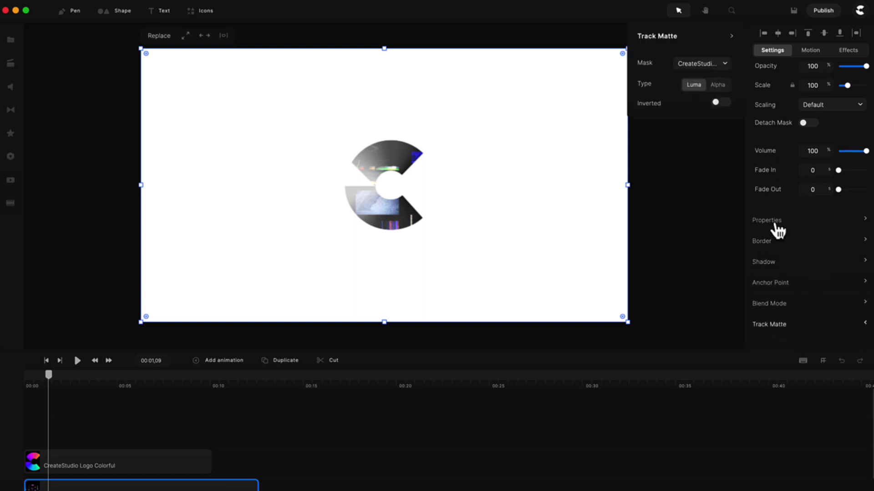
pyautogui.click(720, 90)
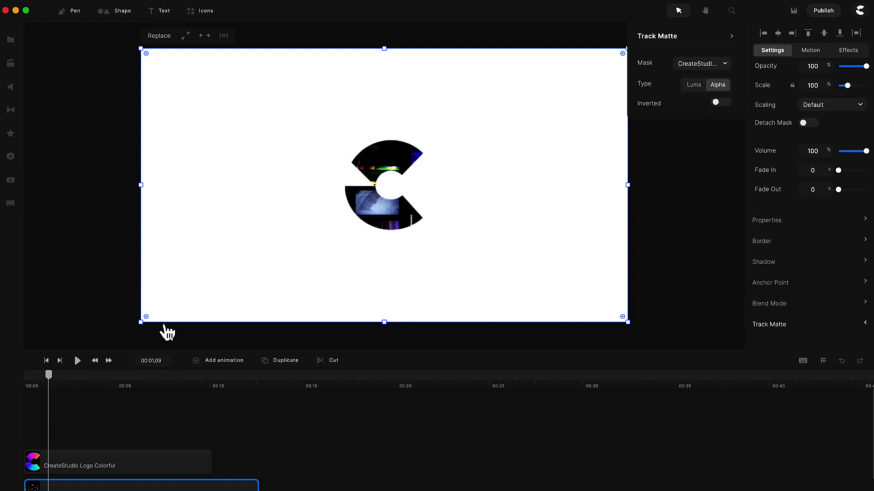
pyautogui.click(46, 360)
pyautogui.click(77, 360)
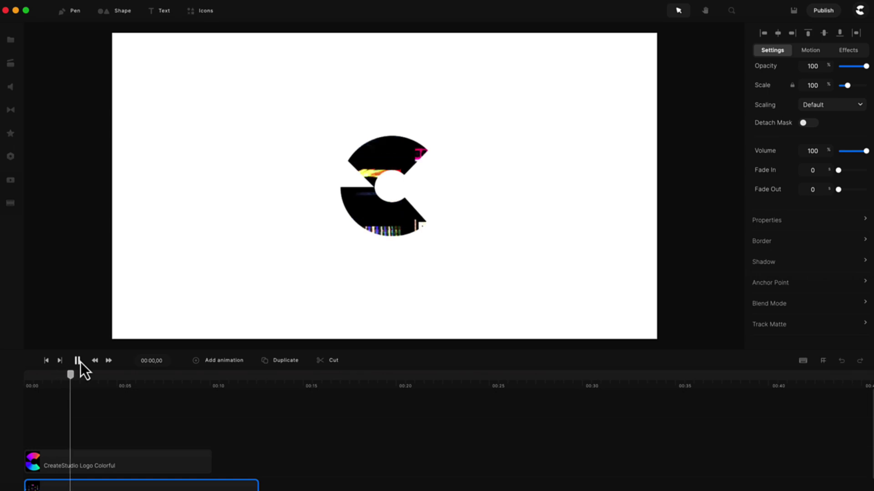
pyautogui.click(78, 360)
pyautogui.click(13, 40)
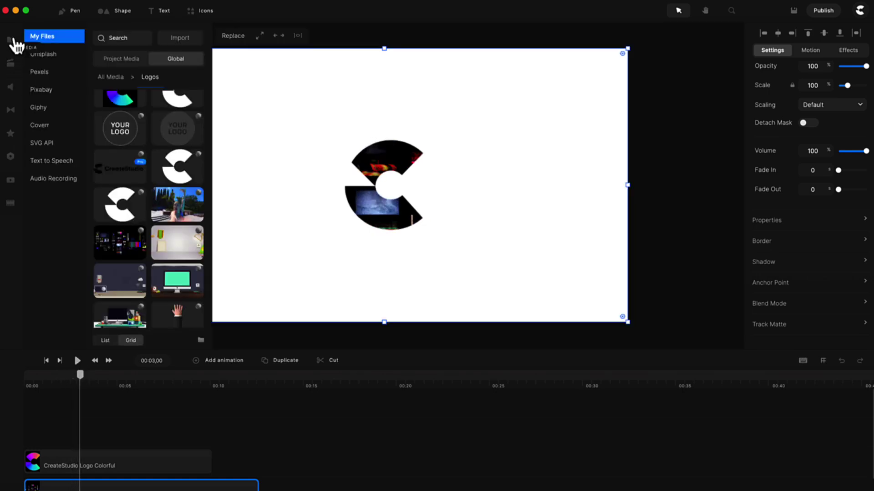
# - Add the Cool Guy 3D character and move its clip to the timeline start
pyautogui.click(11, 63)
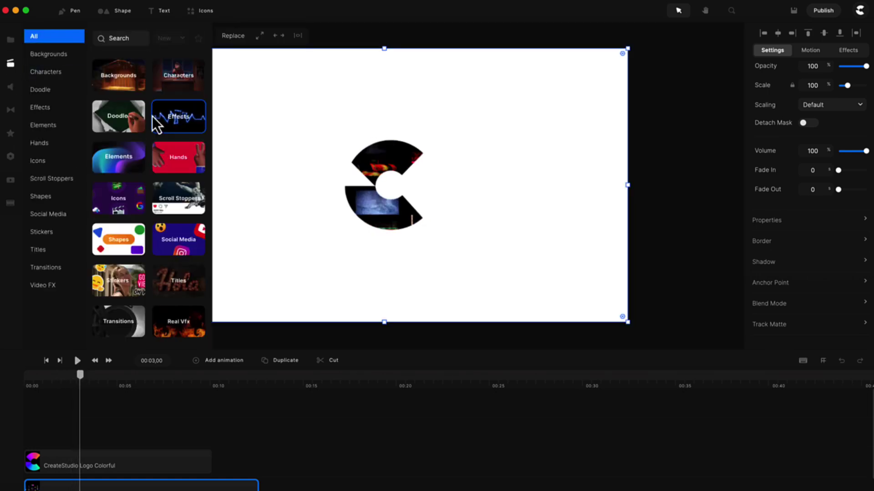
pyautogui.click(177, 84)
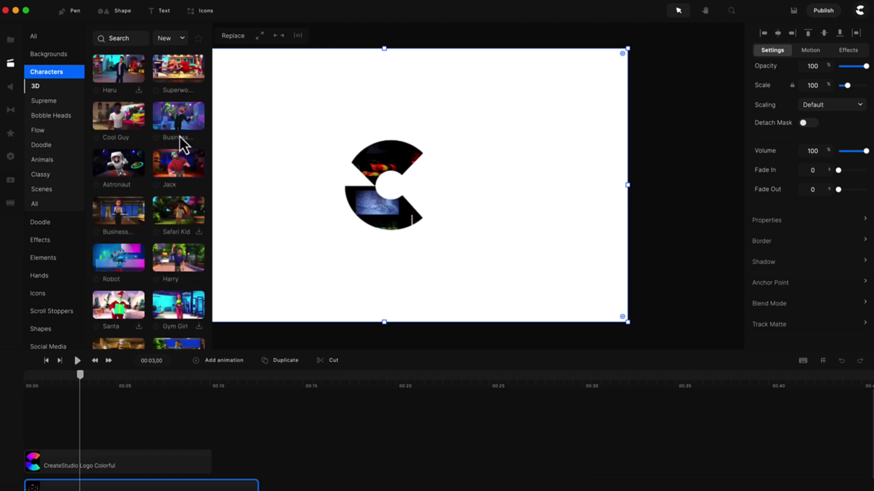
pyautogui.click(116, 139)
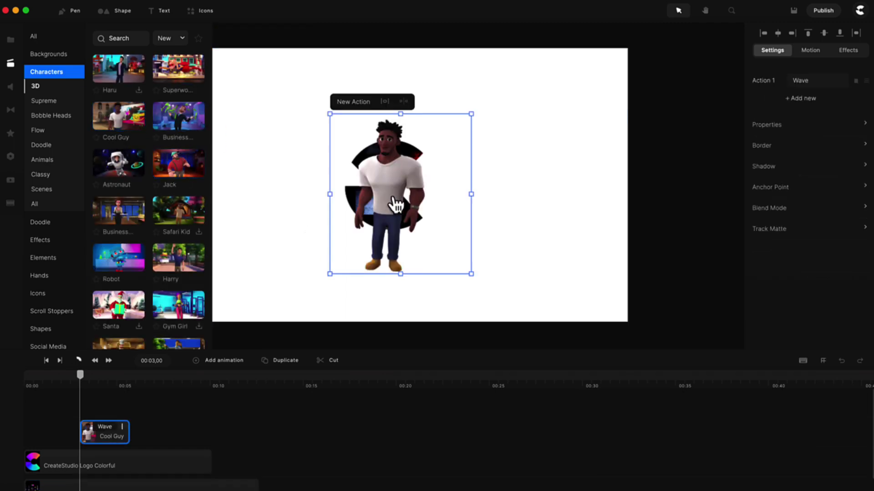
pyautogui.moveTo(104, 429); pyautogui.dragTo(212, 431)
pyautogui.click(47, 430)
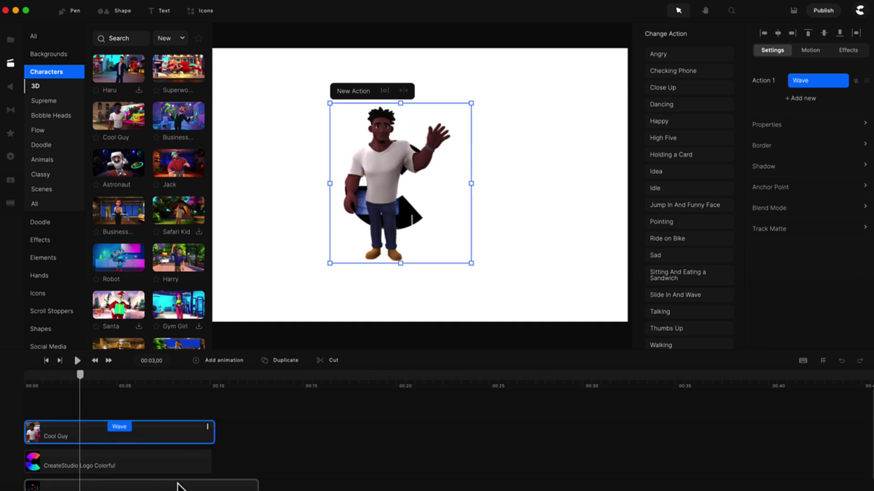
# - Set the screens video's Track Matte mask to Cool Guy and delete the logo clip
pyautogui.click(187, 484)
pyautogui.scroll(-1, 790, 301)
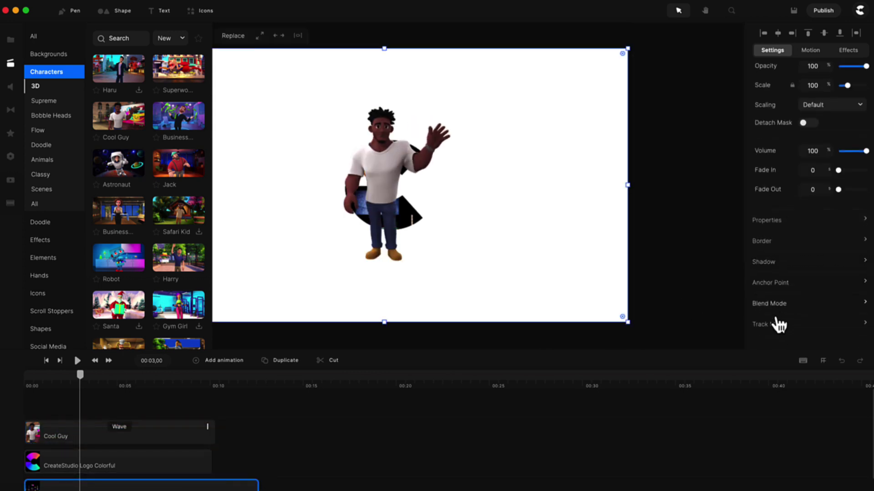
pyautogui.click(775, 323)
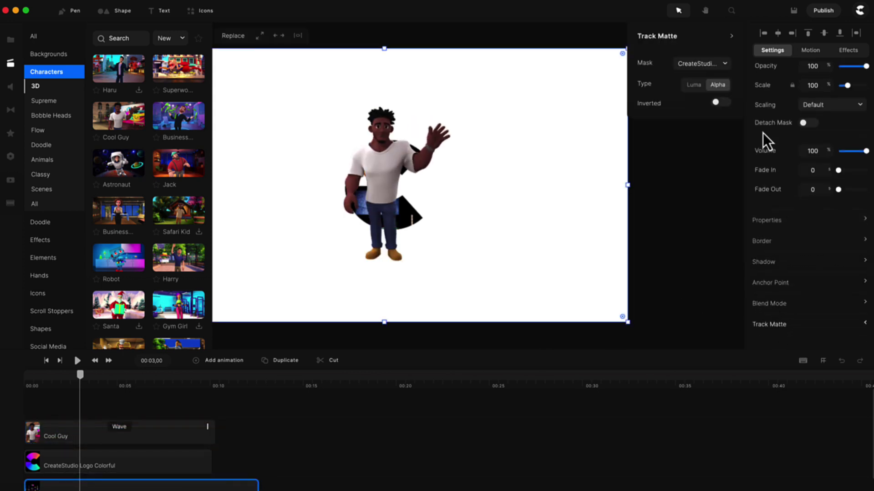
pyautogui.click(704, 67)
pyautogui.click(705, 117)
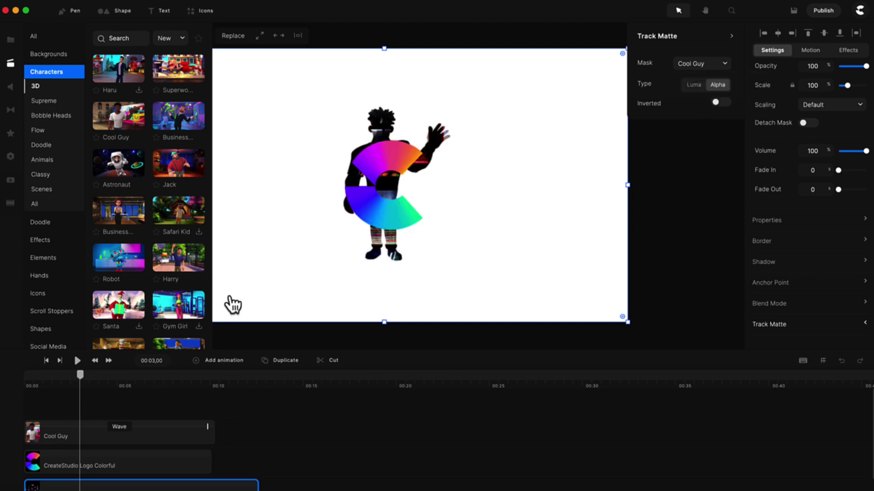
pyautogui.click(60, 461)
pyautogui.press('Delete')
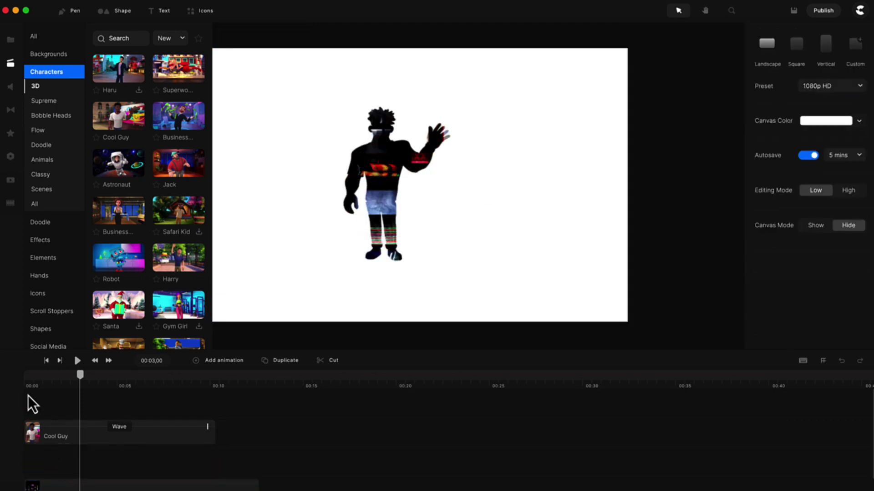
# - Preview the Cool Guy–masked video from the start
pyautogui.click(46, 361)
pyautogui.click(77, 360)
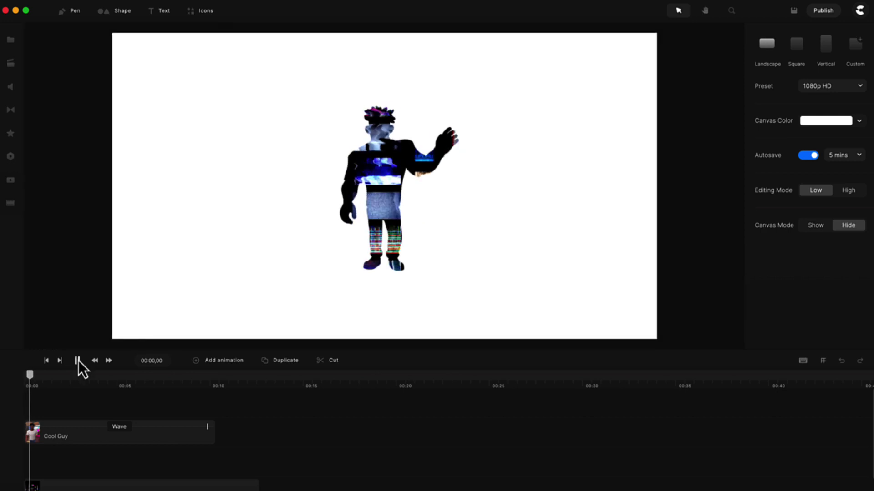
pyautogui.click(78, 360)
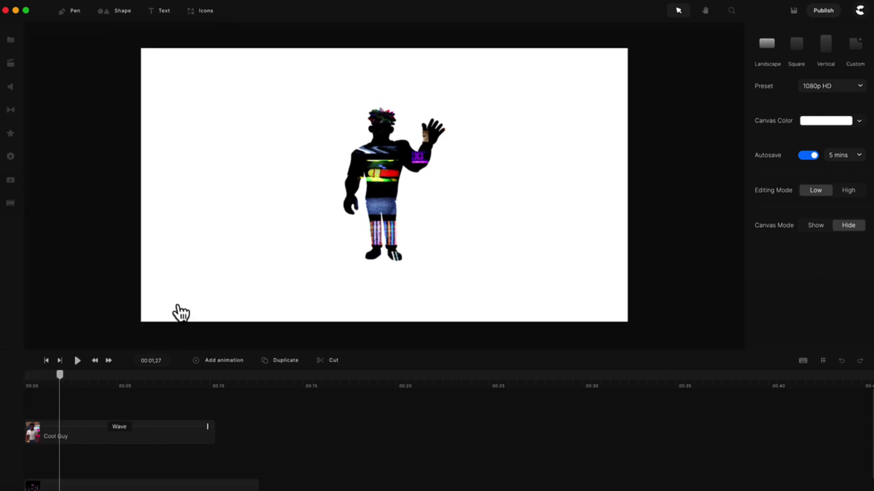
# - Shrink the screens video to 74 percent and centre it on the canvas
pyautogui.click(423, 215)
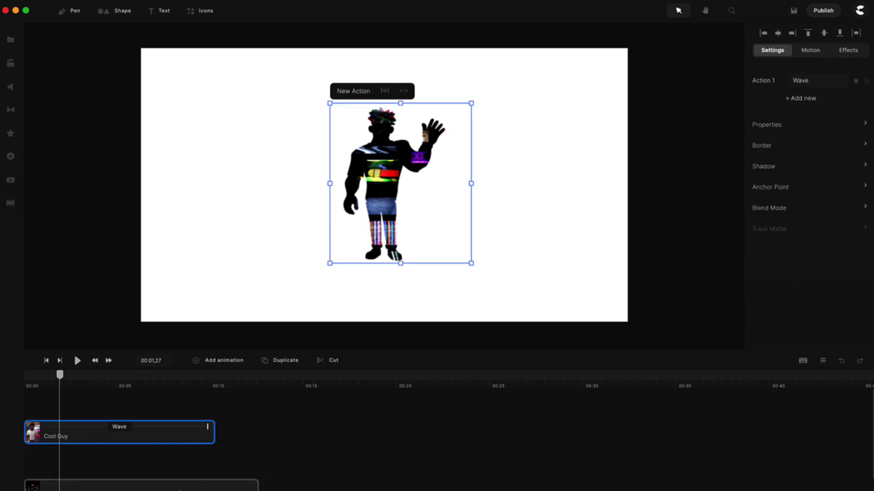
pyautogui.click(171, 461)
pyautogui.moveTo(170, 468)
pyautogui.mouseDown()
pyautogui.moveTo(244, 464)
pyautogui.moveTo(185, 480)
pyautogui.moveTo(171, 474)
pyautogui.mouseUp()
pyautogui.moveTo(630, 325); pyautogui.dragTo(491, 259)
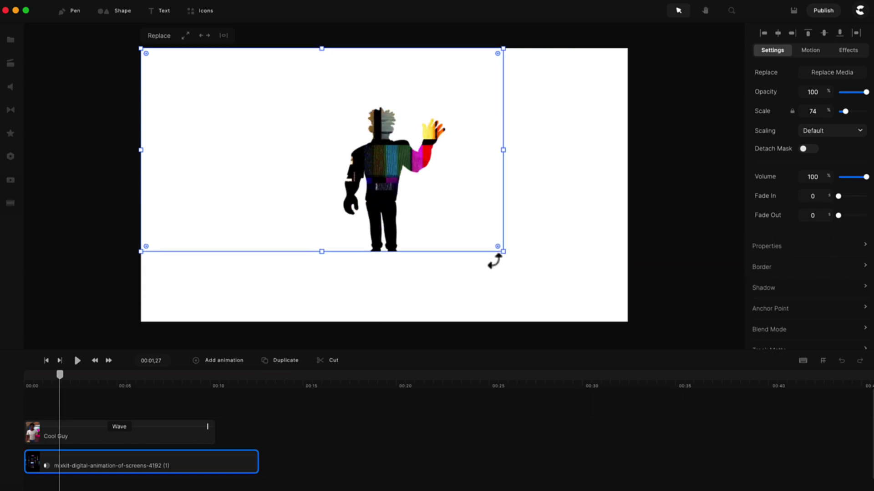
pyautogui.moveTo(277, 150); pyautogui.dragTo(355, 188)
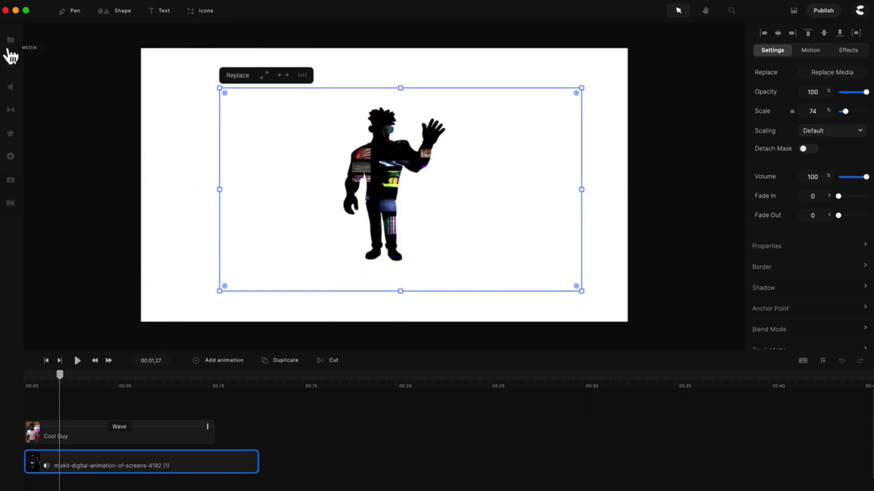
# - Delete both the Cool Guy and screens video clips together
pyautogui.click(180, 435)
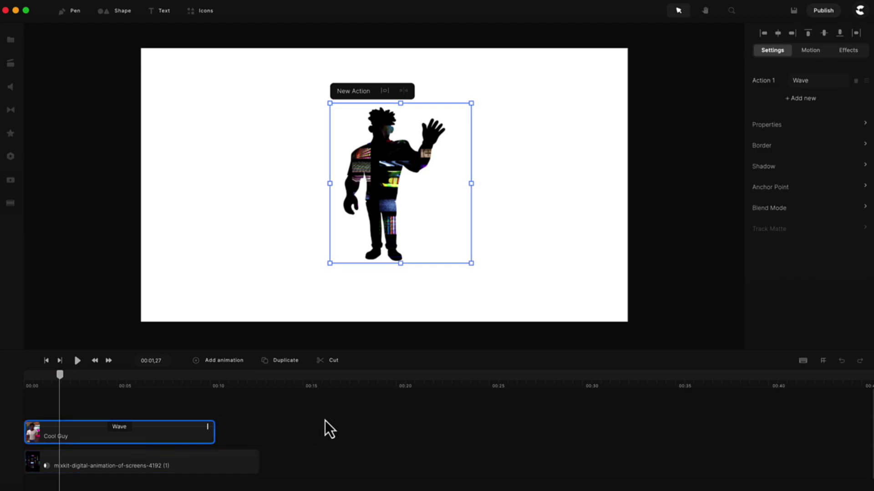
pyautogui.moveTo(324, 427); pyautogui.dragTo(117, 489)
pyautogui.press('Delete')
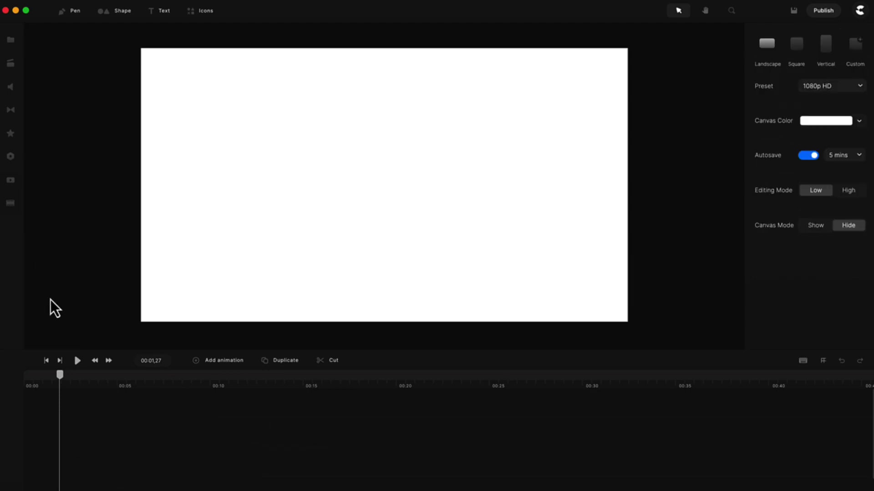
# - Place the pexels pool video onto the canvas from the media library
pyautogui.click(45, 361)
pyautogui.click(13, 42)
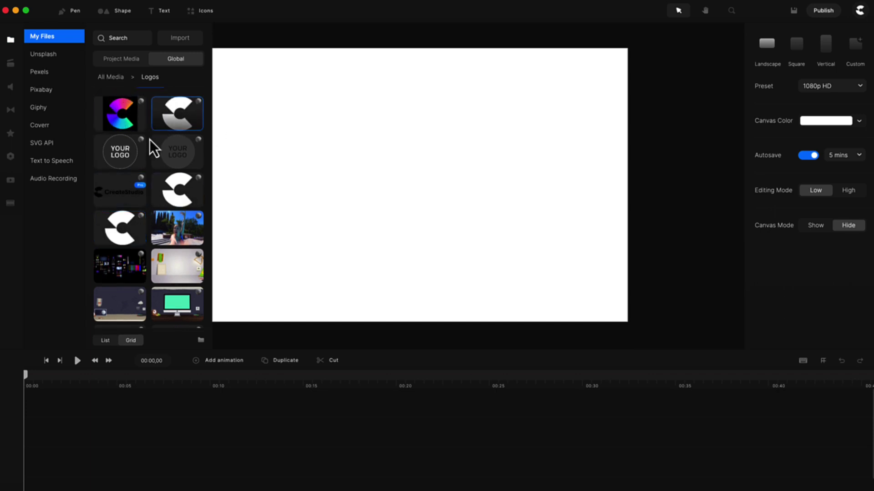
pyautogui.moveTo(173, 228); pyautogui.dragTo(354, 229)
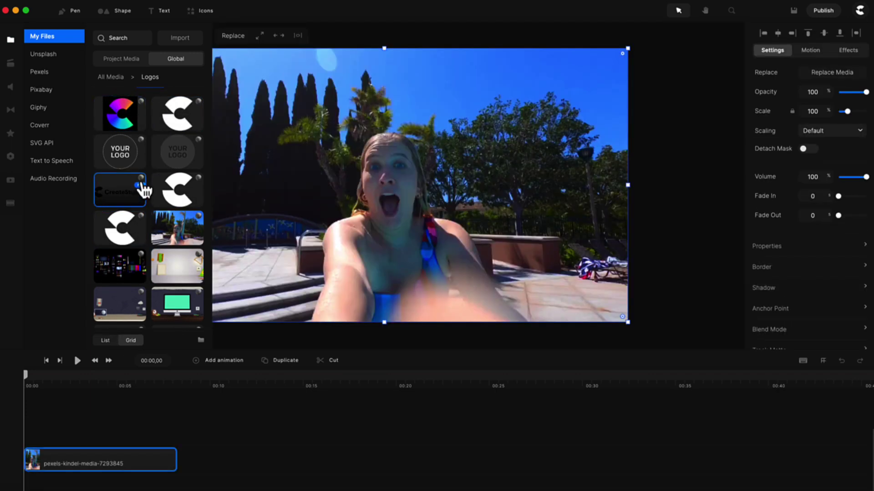
pyautogui.click(10, 46)
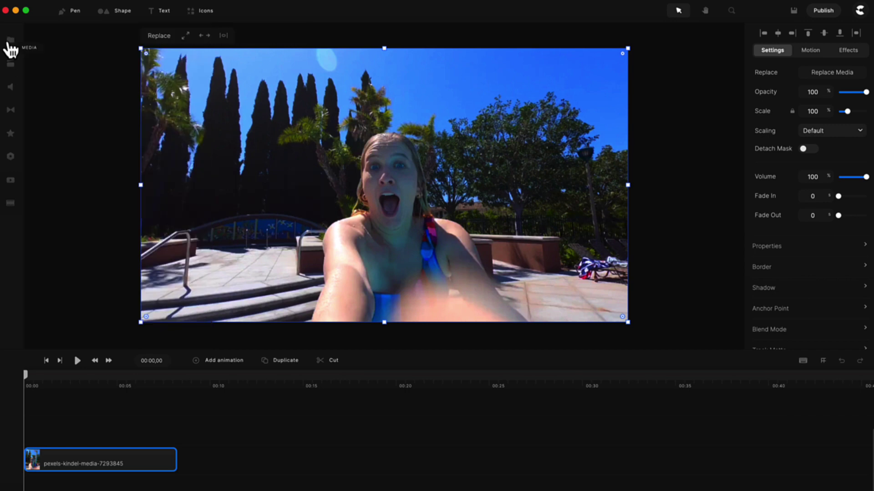
# - Add a blue circle shape positioned off the canvas's bottom-right corner
pyautogui.click(123, 11)
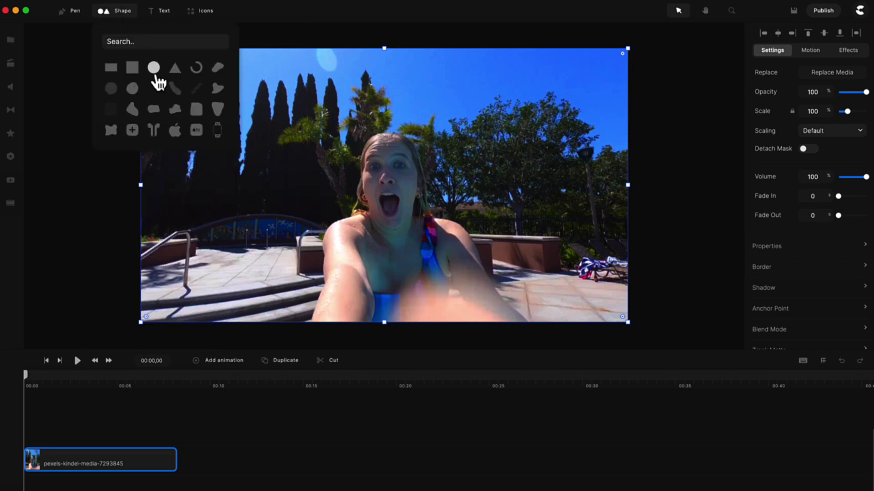
pyautogui.click(154, 68)
pyautogui.moveTo(375, 172); pyautogui.dragTo(702, 394)
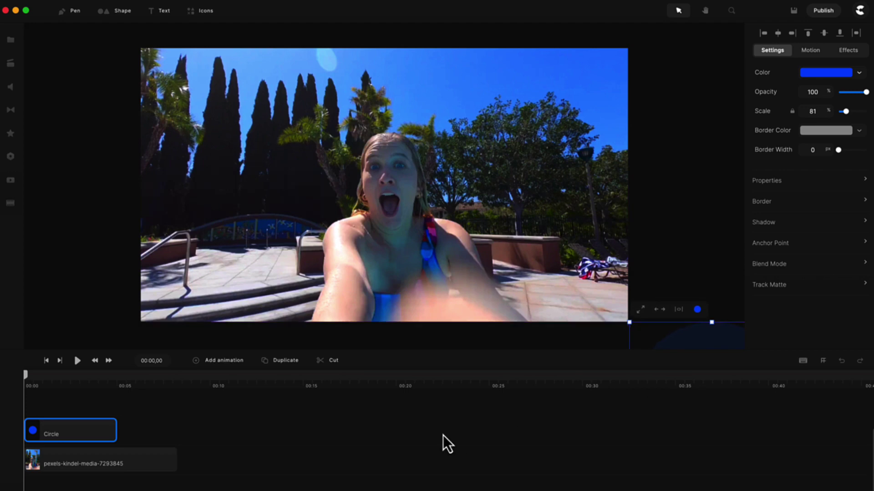
# - At 00:00,25, move the circle to the canvas centre and scale it to 300 percent
pyautogui.moveTo(84, 387); pyautogui.dragTo(277, 384)
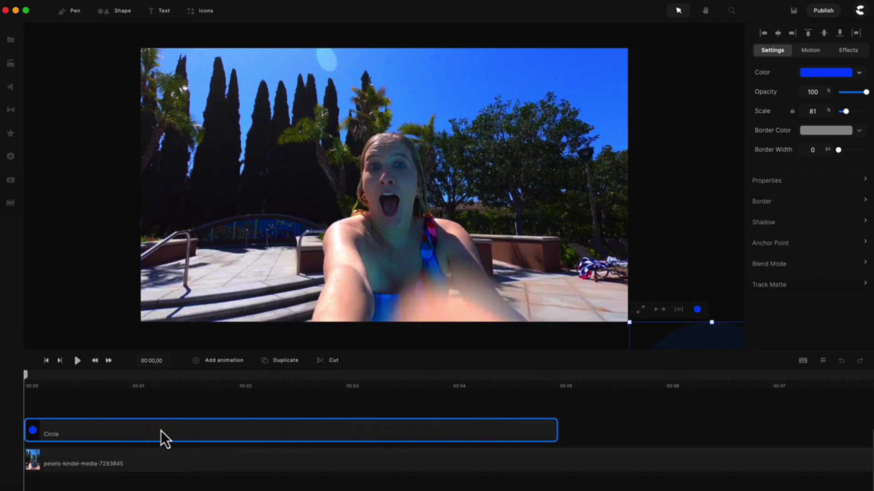
pyautogui.moveTo(160, 430); pyautogui.dragTo(141, 430)
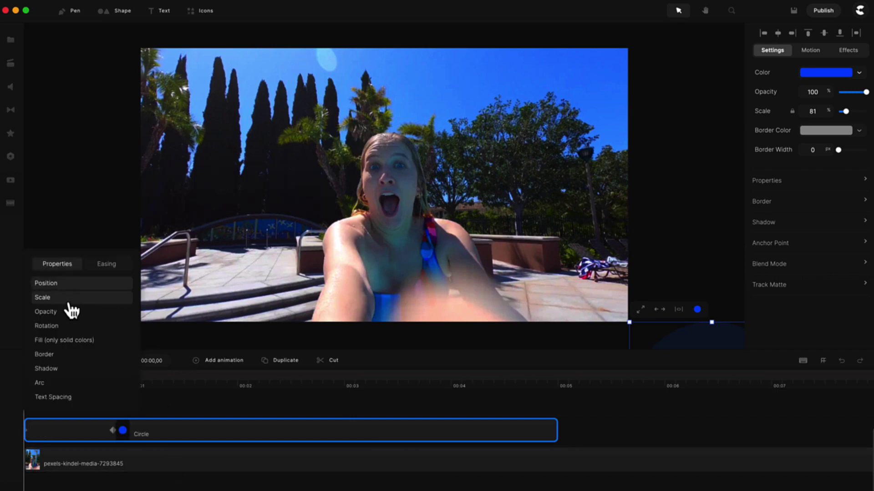
pyautogui.click(113, 433)
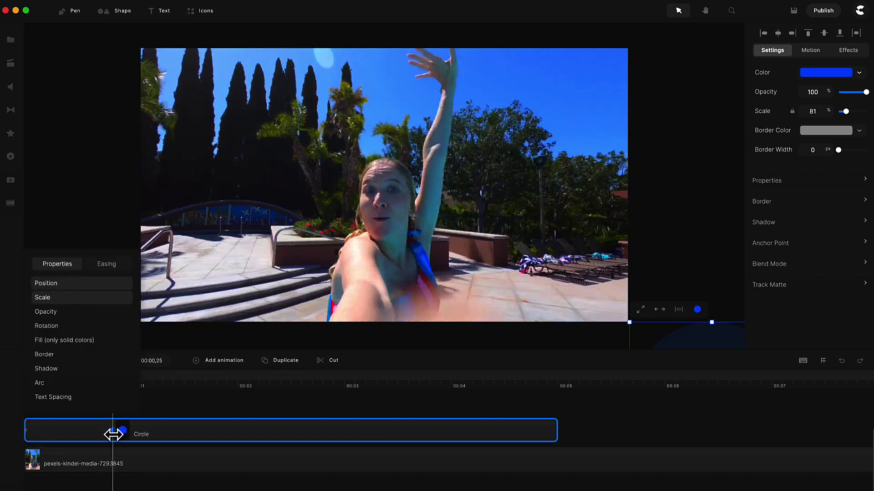
pyautogui.moveTo(691, 345); pyautogui.dragTo(340, 117)
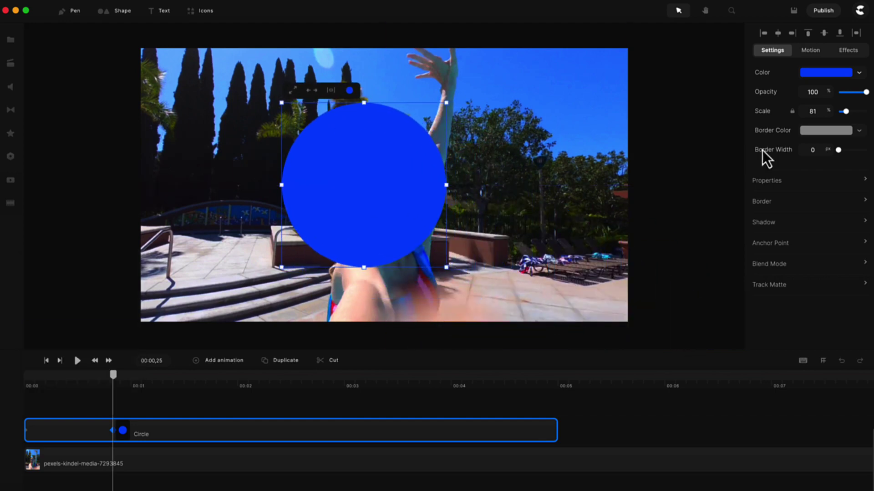
pyautogui.moveTo(848, 111); pyautogui.dragTo(866, 112)
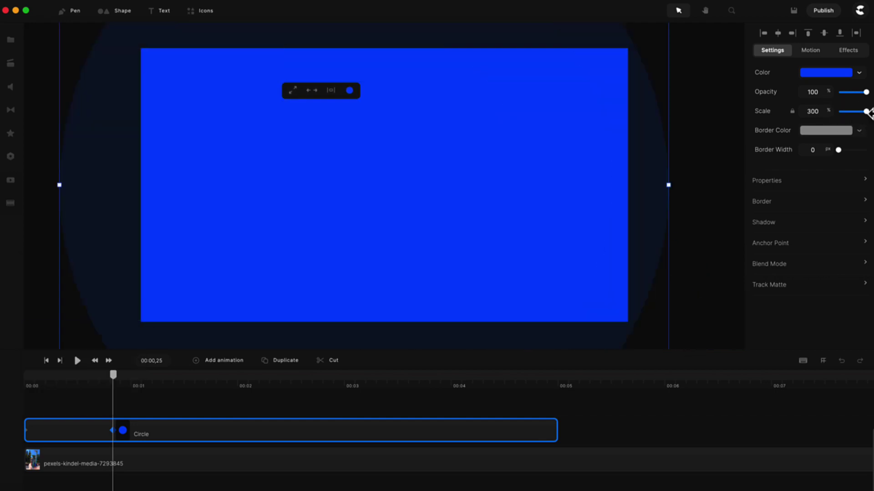
pyautogui.moveTo(408, 222)
pyautogui.mouseDown()
pyautogui.moveTo(431, 214)
pyautogui.moveTo(423, 216)
pyautogui.mouseUp()
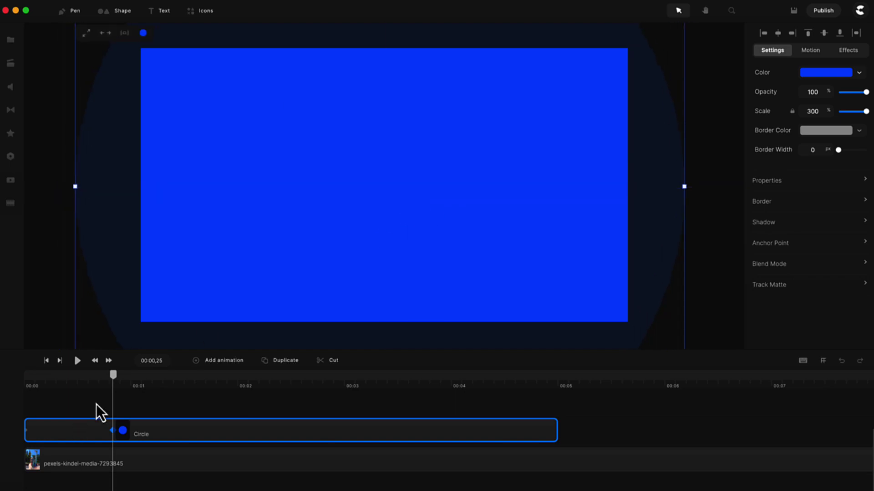
# - Preview the circle animation and shift its keyframes earlier on the timeline
pyautogui.moveTo(121, 384); pyautogui.dragTo(29, 388)
pyautogui.press('space')
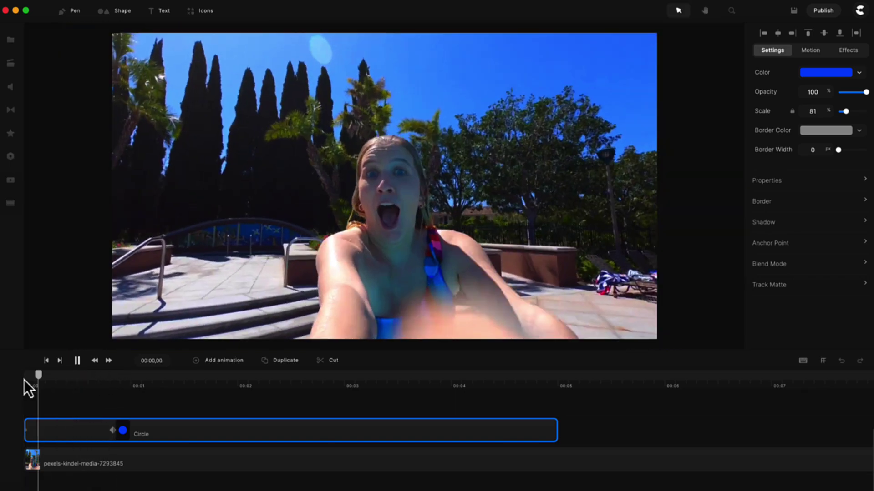
pyautogui.press('space')
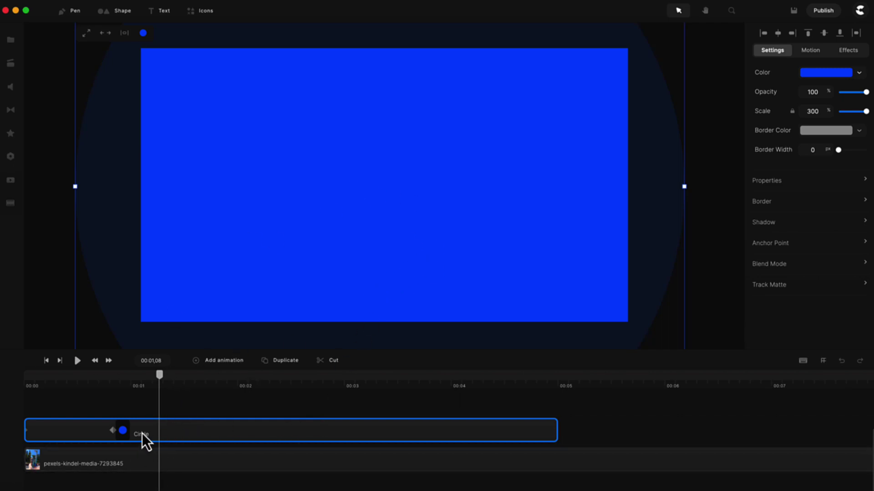
pyautogui.click(116, 434)
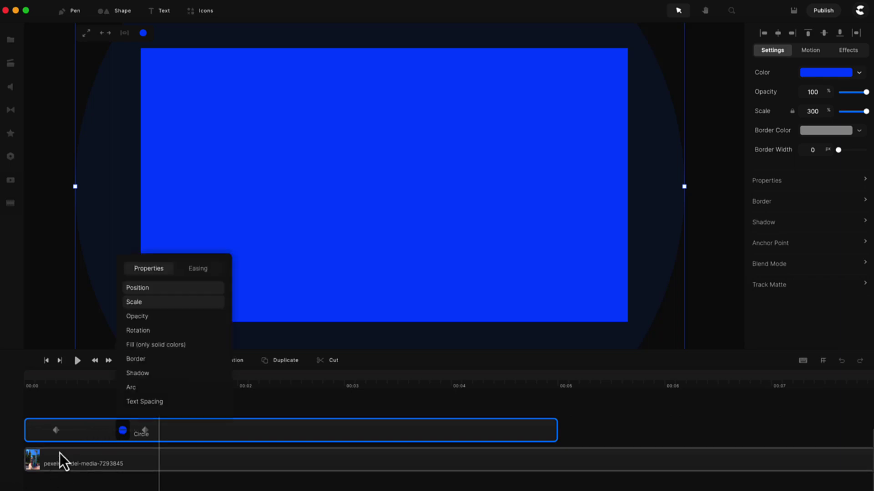
pyautogui.moveTo(86, 438); pyautogui.dragTo(73, 439)
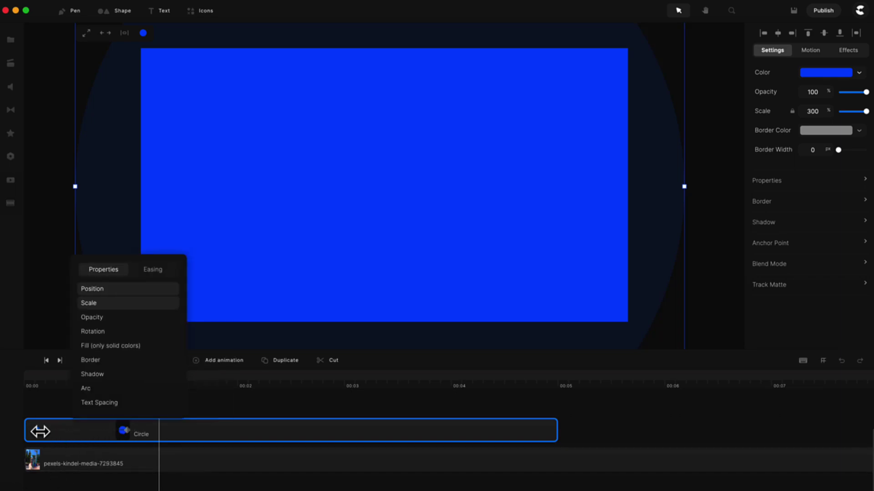
pyautogui.click(32, 386)
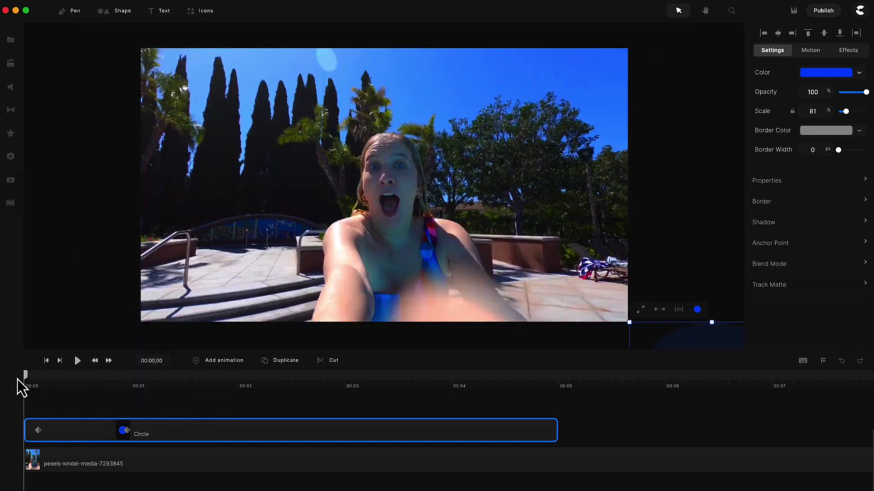
# - Set the pool video's Track Matte mask to Circle with Alpha type
pyautogui.click(38, 386)
pyautogui.click(31, 434)
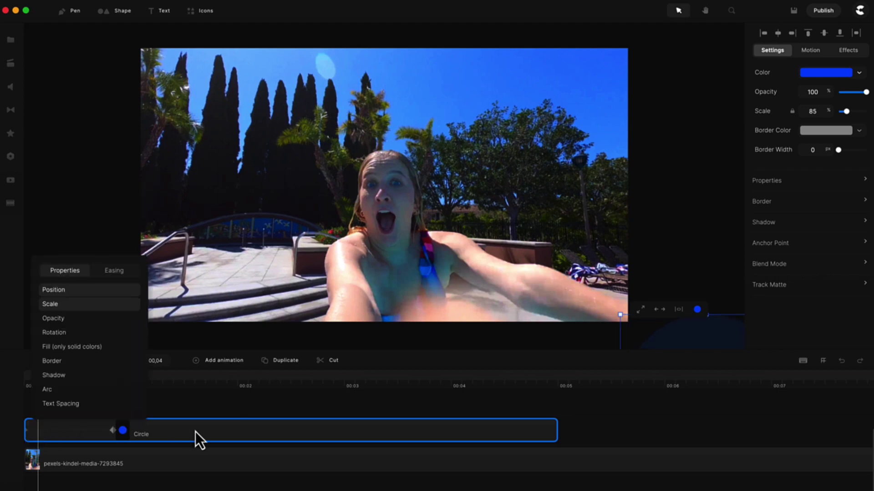
pyautogui.click(270, 384)
pyautogui.click(271, 459)
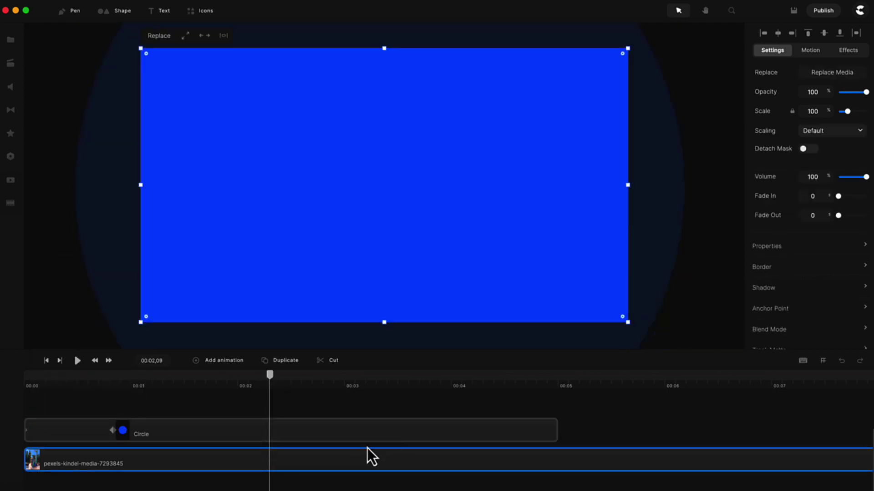
pyautogui.scroll(-1, 774, 329)
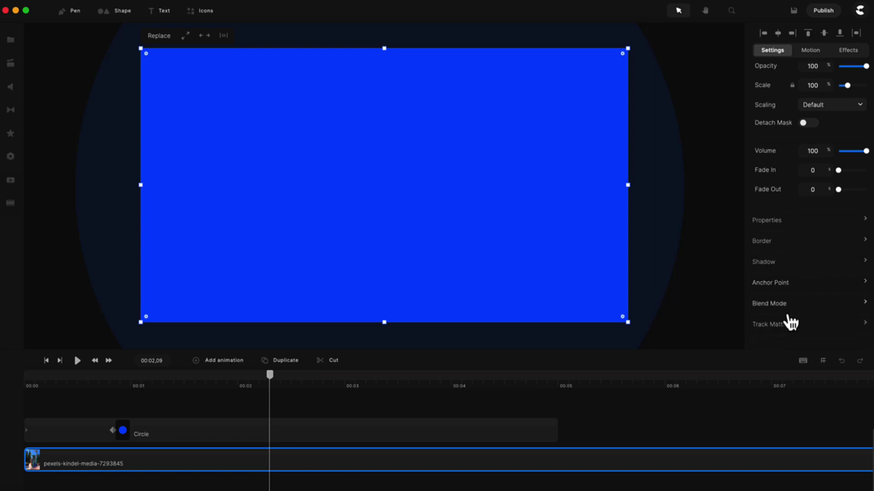
pyautogui.click(779, 326)
pyautogui.click(717, 66)
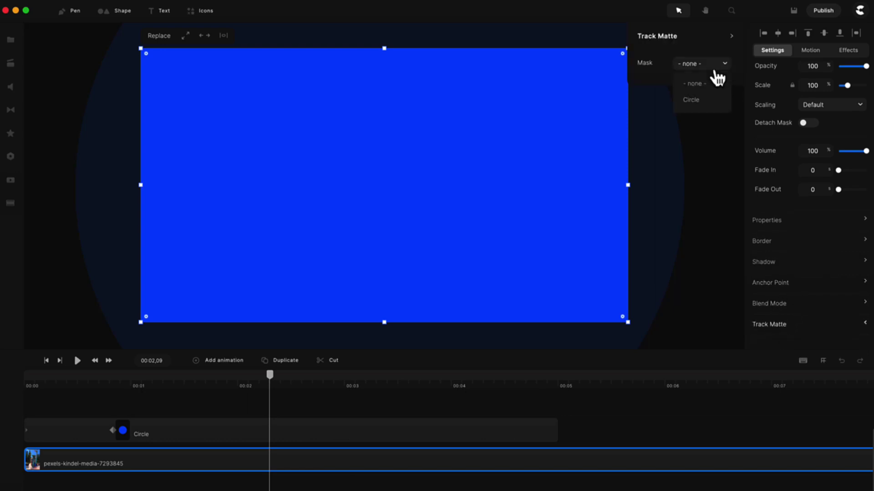
pyautogui.click(705, 102)
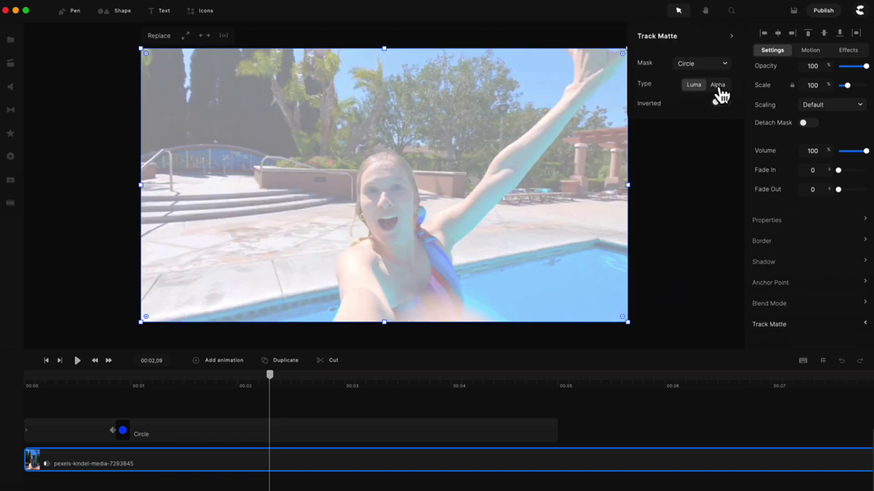
pyautogui.click(718, 87)
# - Play the circle-masked pool video preview from the start
pyautogui.moveTo(107, 386); pyautogui.dragTo(13, 376)
pyautogui.press('space')
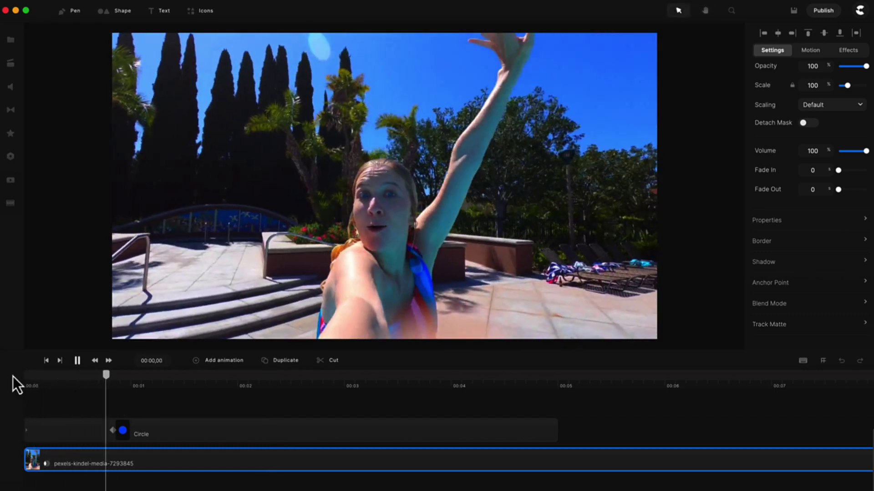
pyautogui.press('space')
# - Change the canvas colour to black (000000)
pyautogui.moveTo(164, 390); pyautogui.dragTo(67, 395)
pyautogui.click(666, 175)
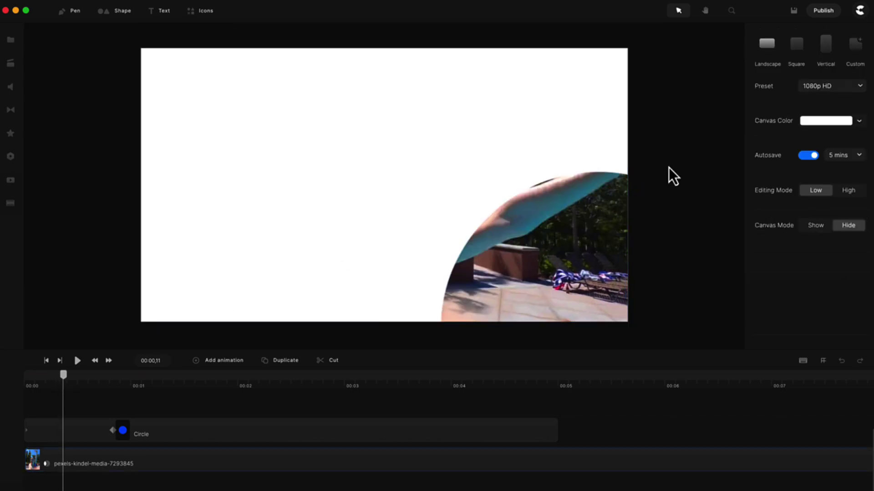
pyautogui.click(807, 121)
pyautogui.moveTo(708, 88); pyautogui.dragTo(622, 151)
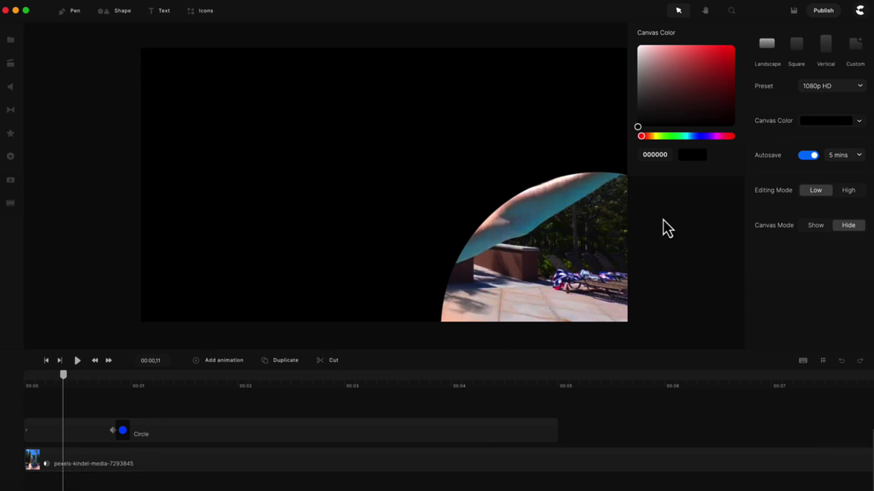
# - Preview the animation, then delete both the Circle layer and pool video clip
pyautogui.click(46, 361)
pyautogui.press('space')
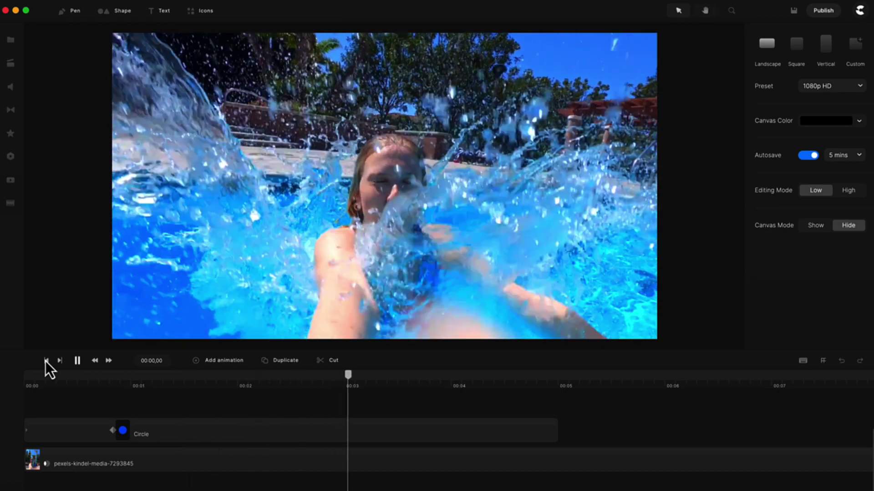
pyautogui.press('space')
pyautogui.moveTo(258, 409); pyautogui.dragTo(185, 482)
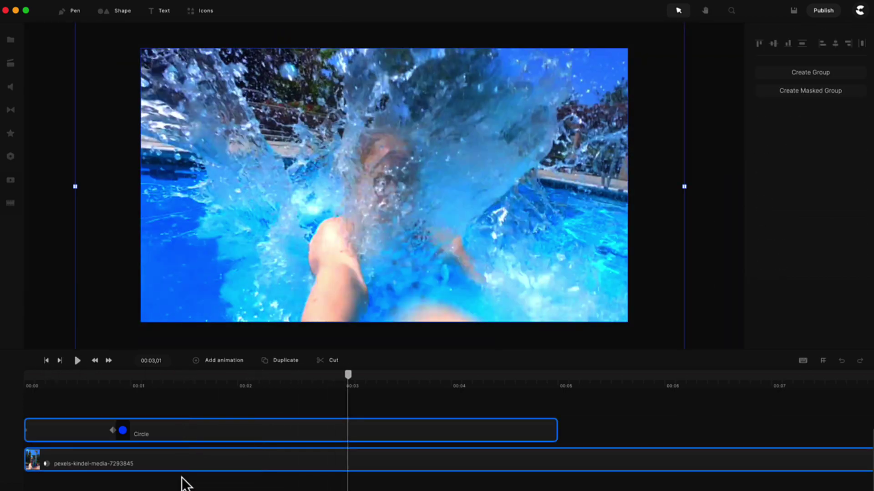
pyautogui.press('Delete')
# - Add the pool video from My Files and a default 'Your Text' text layer over it
pyautogui.click(47, 360)
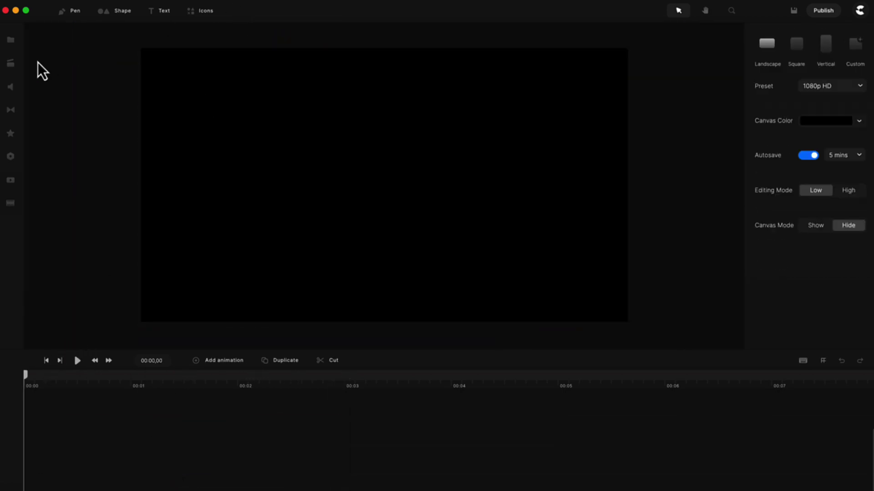
pyautogui.click(10, 41)
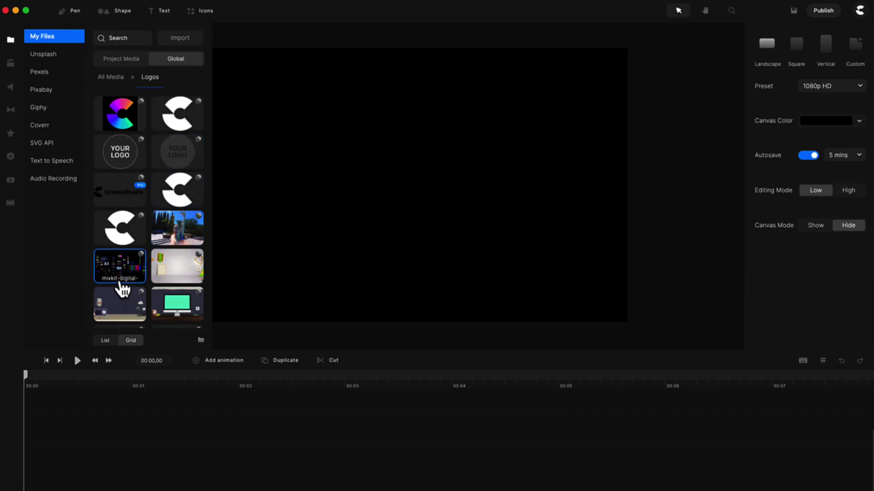
pyautogui.click(177, 240)
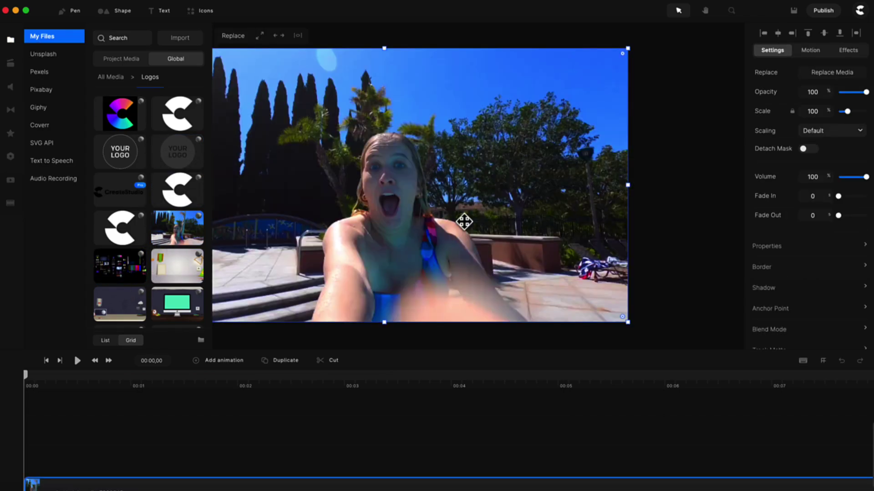
pyautogui.click(682, 247)
pyautogui.click(161, 10)
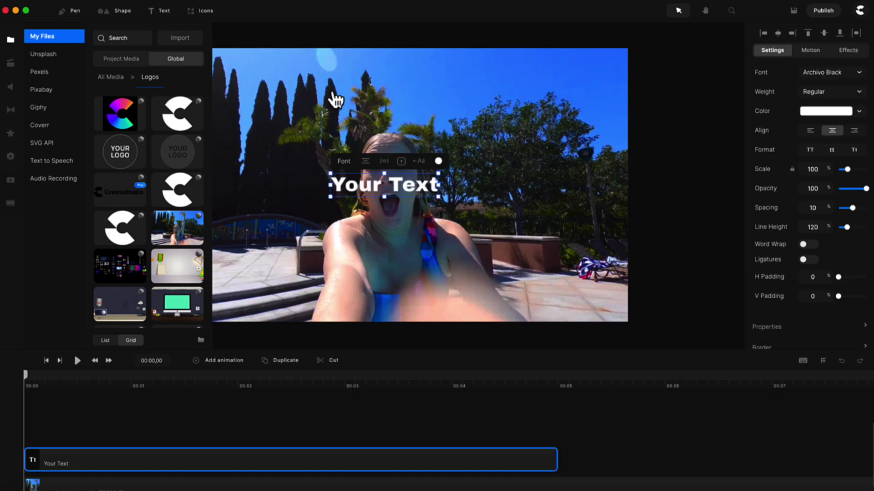
# - Replace the title text with 'TRACK' and 'MATTES' on two separate lines
pyautogui.click(8, 56)
pyautogui.doubleClick(414, 200)
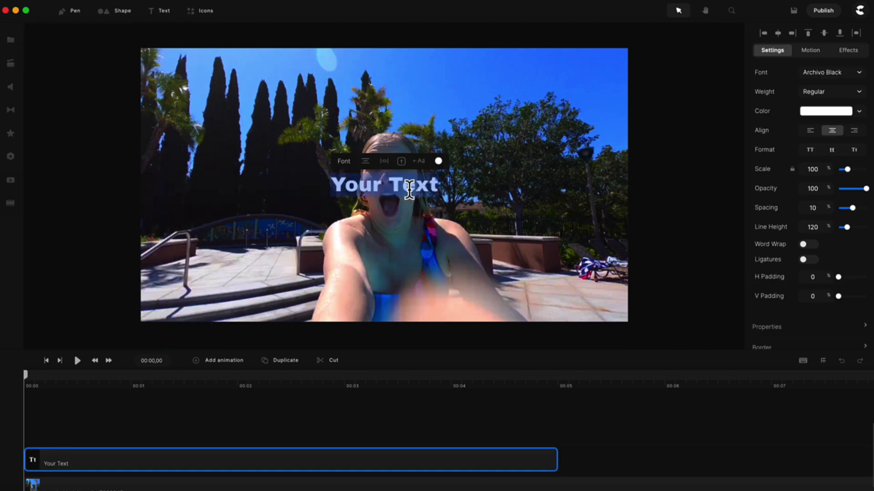
pyautogui.write('TRACK')
pyautogui.press('Return')
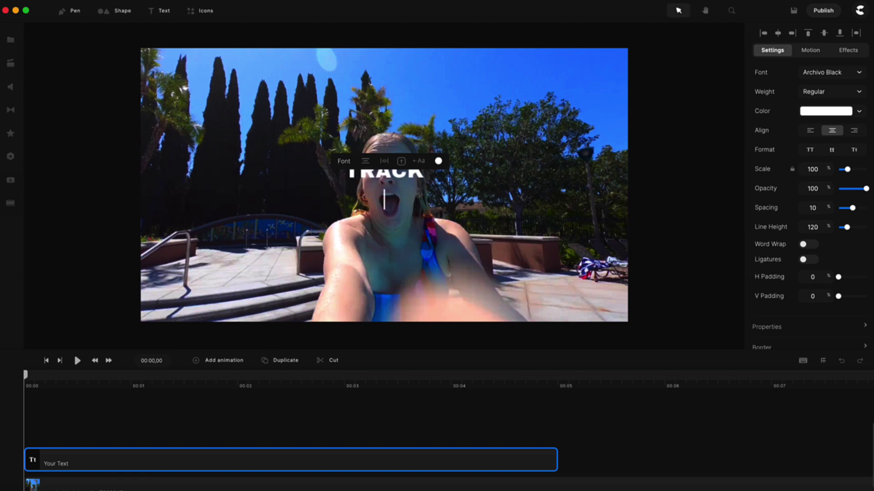
pyautogui.write('MATTES')
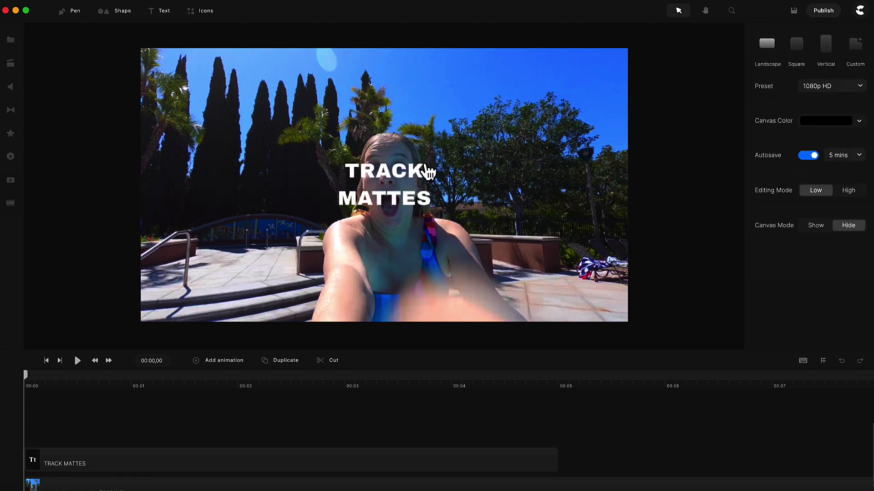
# - Scale the title to 300%, turn on word wrap and set its line height to 77
pyautogui.click(424, 172)
pyautogui.moveTo(845, 169); pyautogui.dragTo(867, 169)
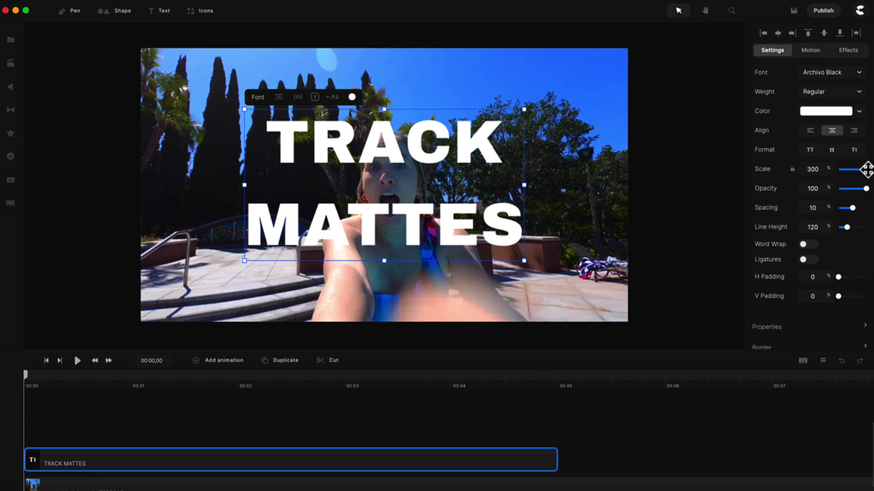
pyautogui.click(314, 96)
pyautogui.moveTo(387, 264); pyautogui.dragTo(384, 228)
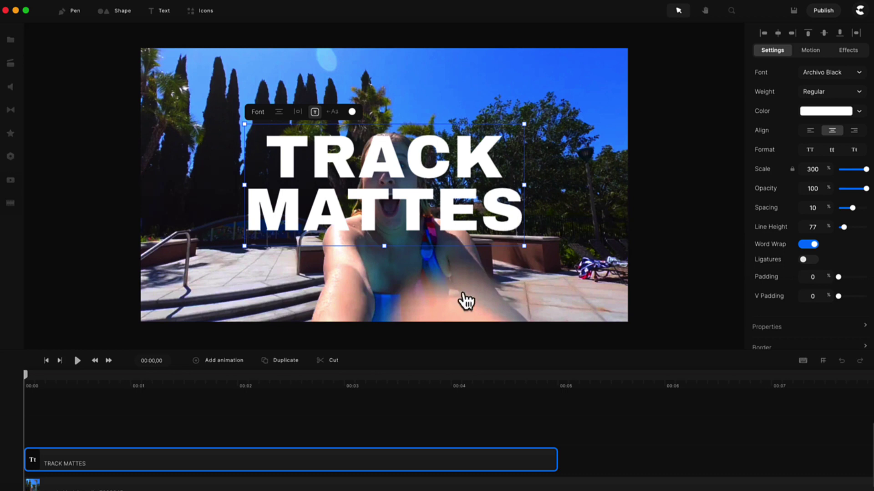
# - Give the title a Right position slide-in entrance animated word by word, and preview it
pyautogui.click(812, 51)
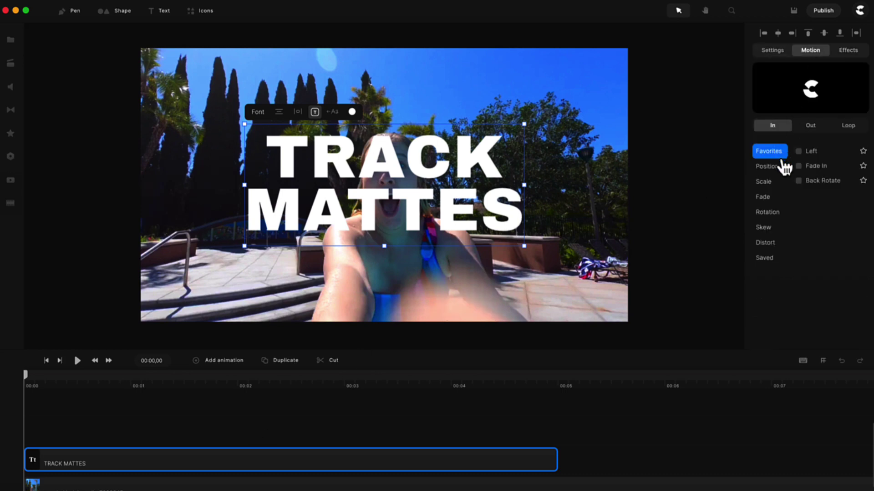
pyautogui.click(774, 169)
pyautogui.click(800, 154)
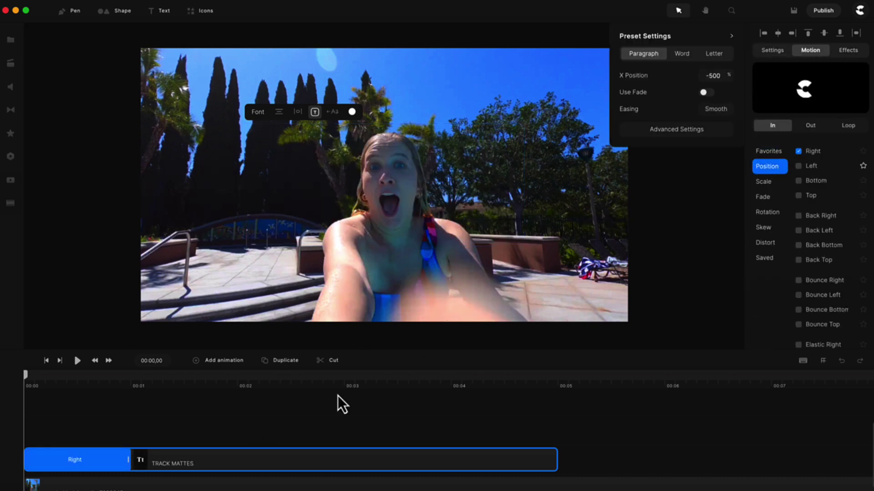
pyautogui.click(234, 419)
pyautogui.press('space')
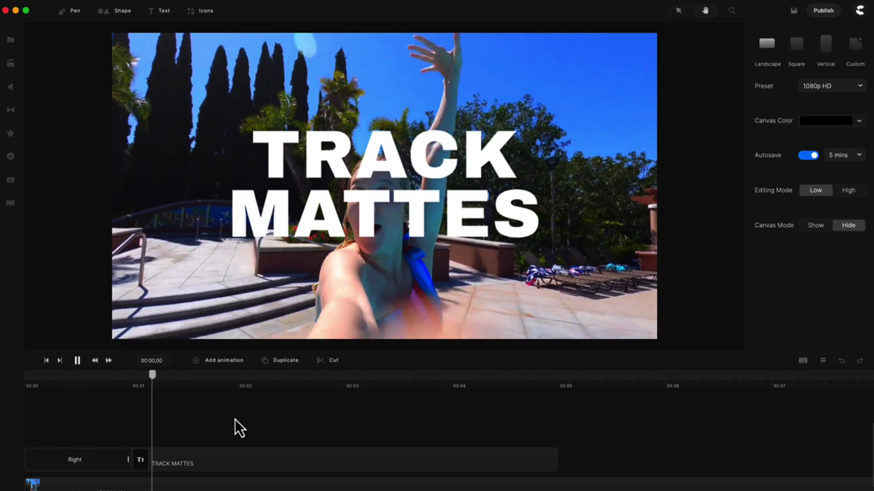
pyautogui.click(104, 466)
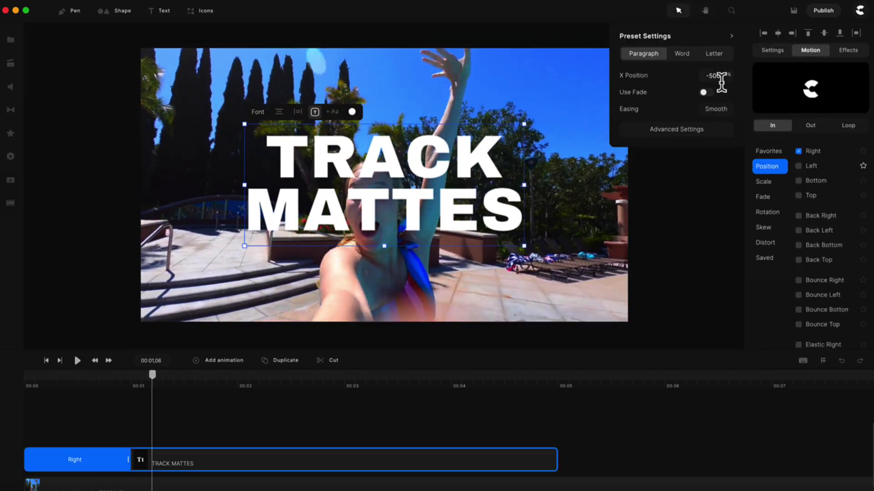
pyautogui.click(682, 54)
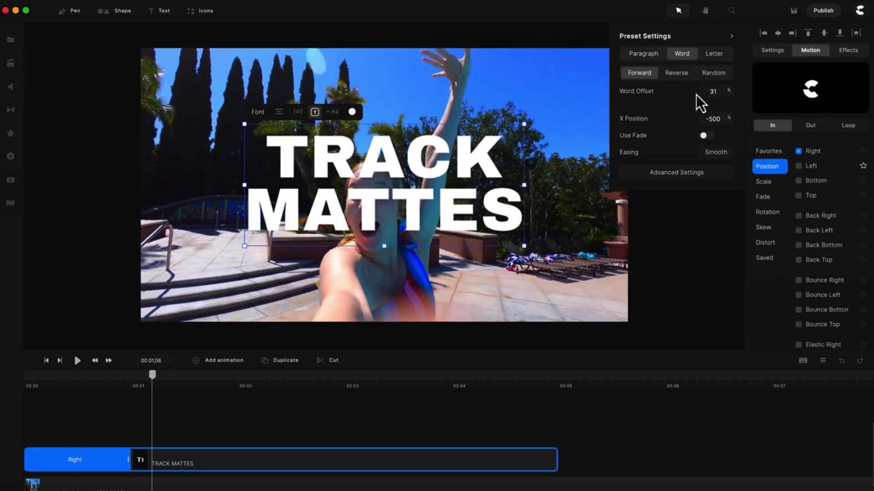
pyautogui.click(46, 361)
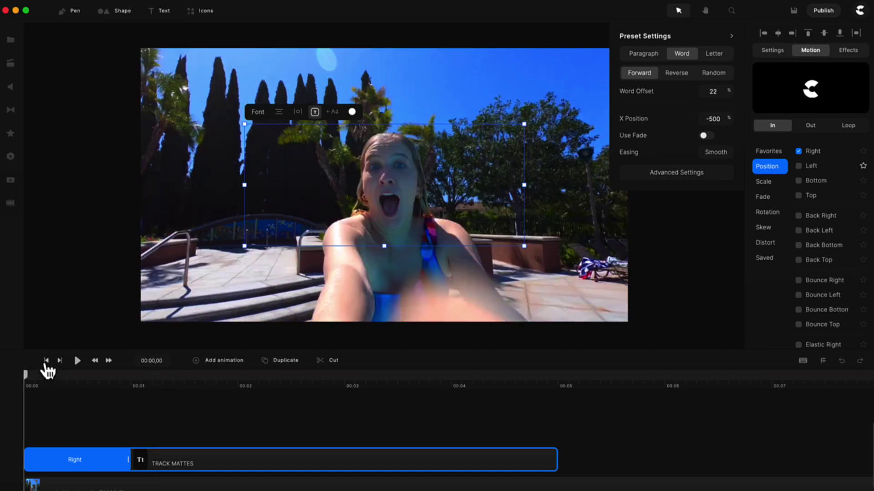
pyautogui.press('space')
pyautogui.press('space')
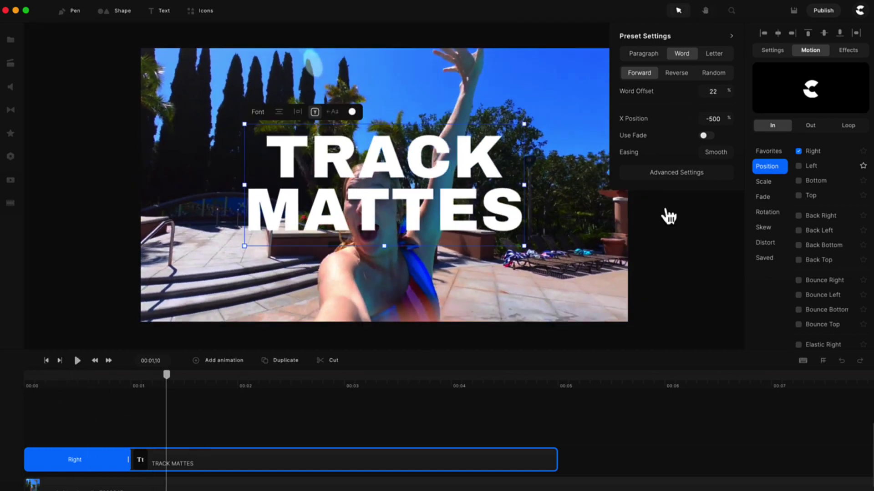
# - Move the title clip on the timeline so it starts near 00:02
pyautogui.click(306, 399)
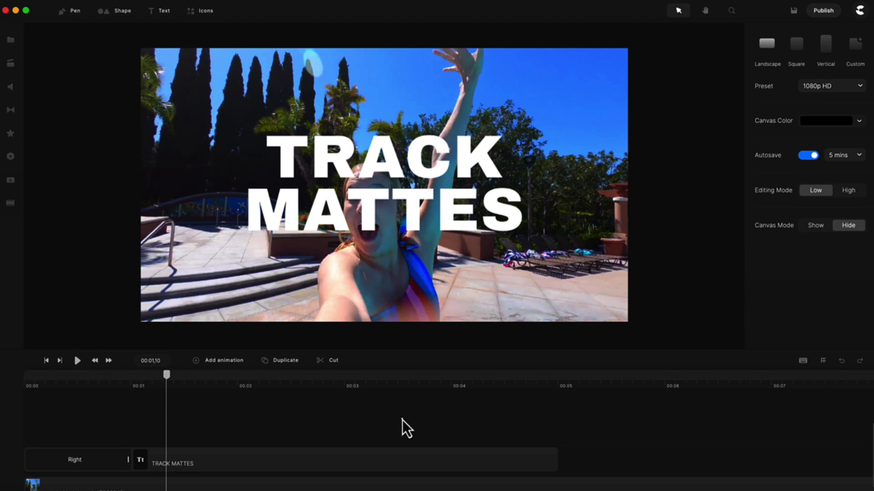
pyautogui.moveTo(401, 419); pyautogui.dragTo(346, 490)
pyautogui.click(321, 402)
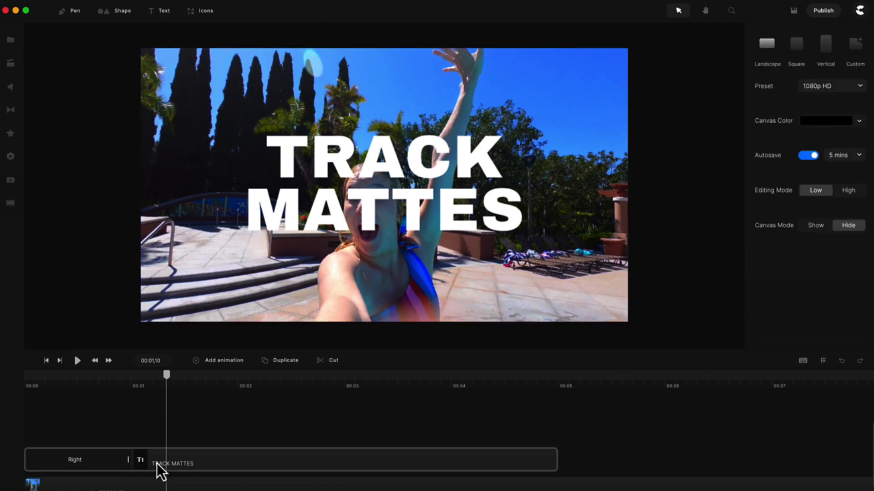
pyautogui.moveTo(157, 463); pyautogui.dragTo(287, 452)
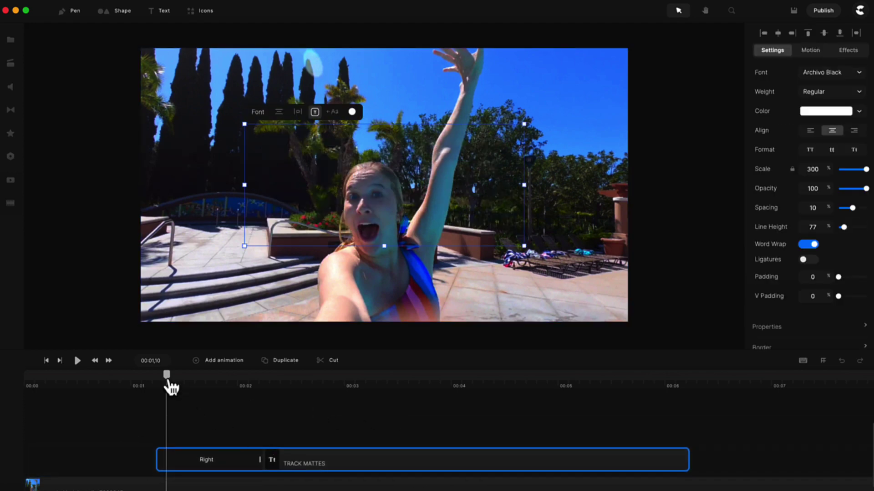
pyautogui.press('space')
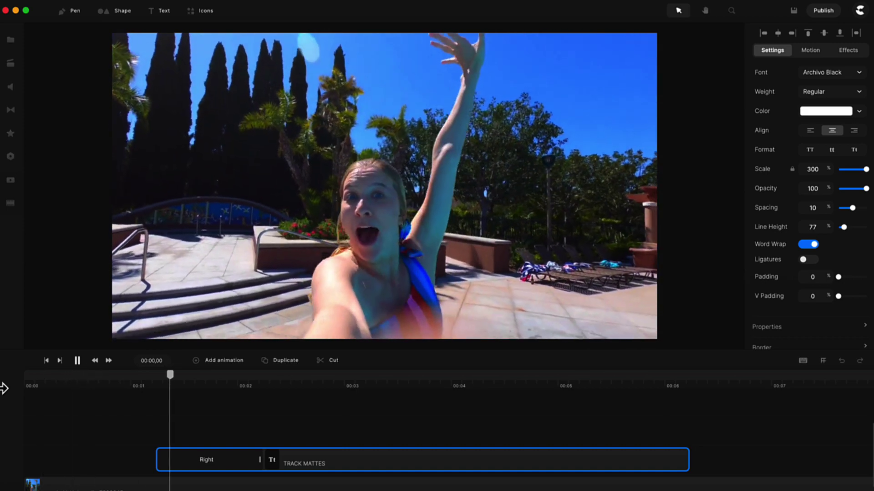
pyautogui.moveTo(316, 453); pyautogui.dragTo(387, 469)
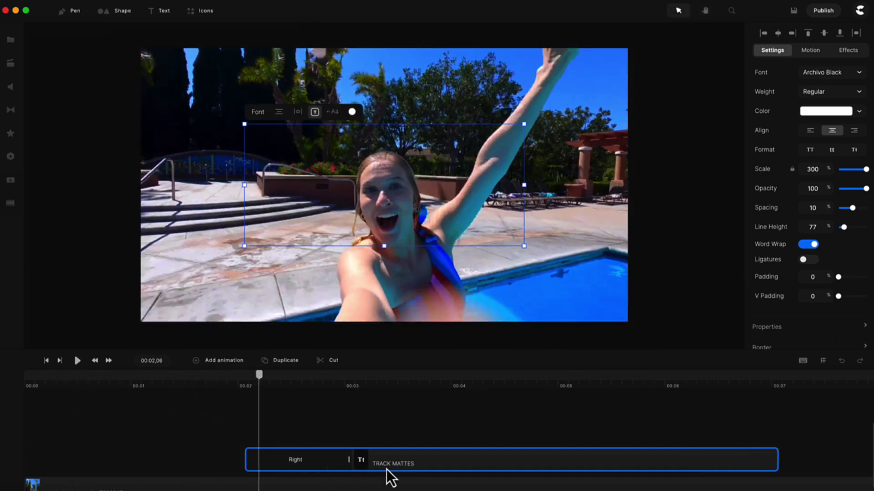
pyautogui.moveTo(259, 383); pyautogui.dragTo(324, 384)
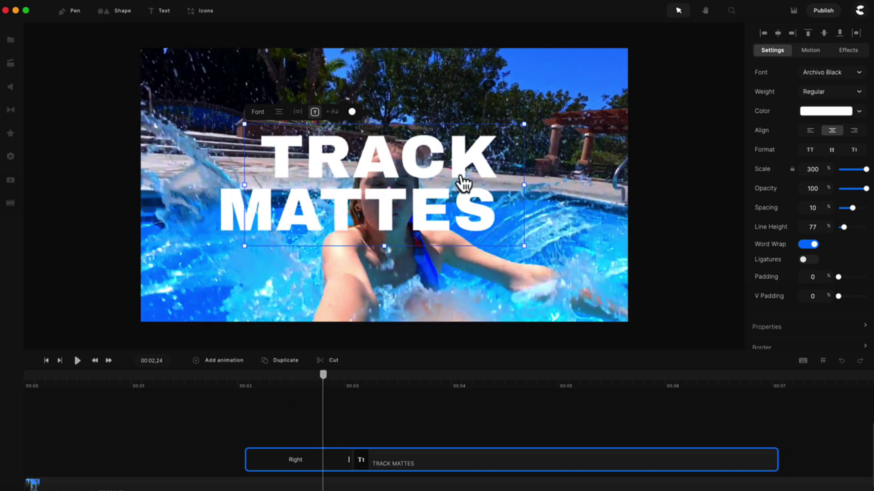
pyautogui.click(542, 288)
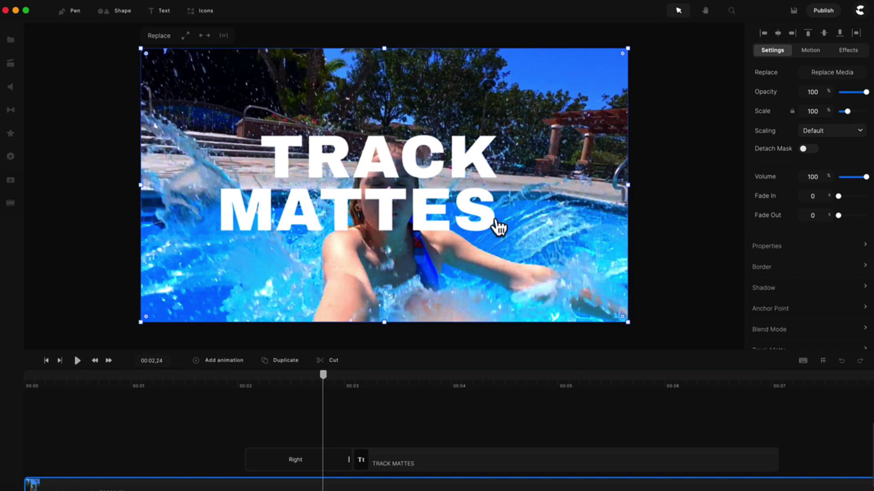
# - Look at the pool video's Track Matte mask options, then dismiss them
pyautogui.scroll(-1, 826, 292)
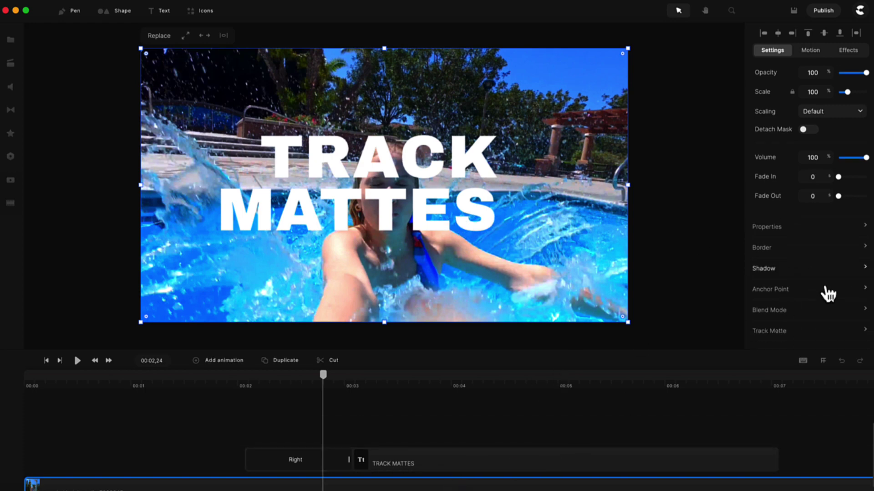
pyautogui.click(789, 339)
pyautogui.click(705, 64)
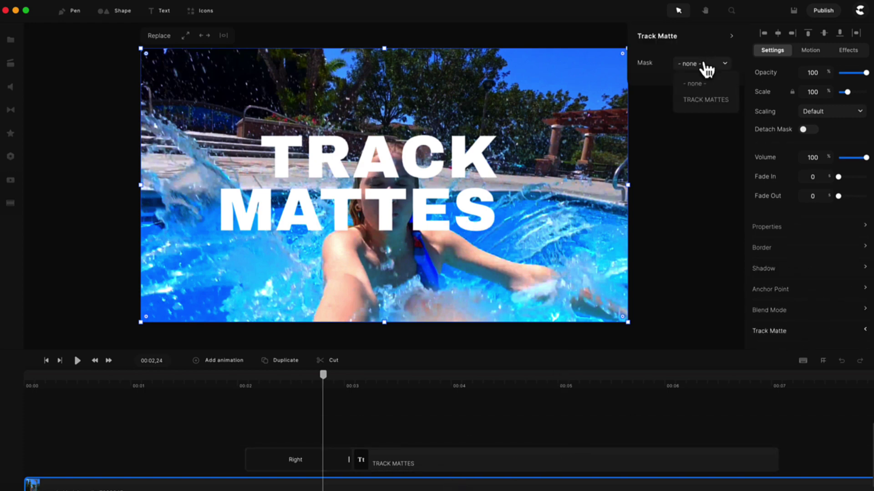
pyautogui.click(691, 130)
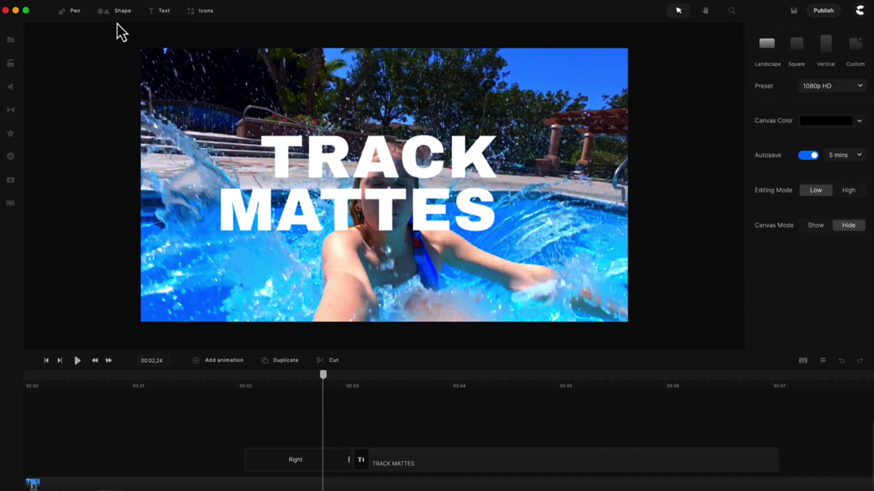
# - Add a blue Rounded Rect shape fitted to the whole canvas and drag the text track above it
pyautogui.click(119, 12)
pyautogui.click(110, 68)
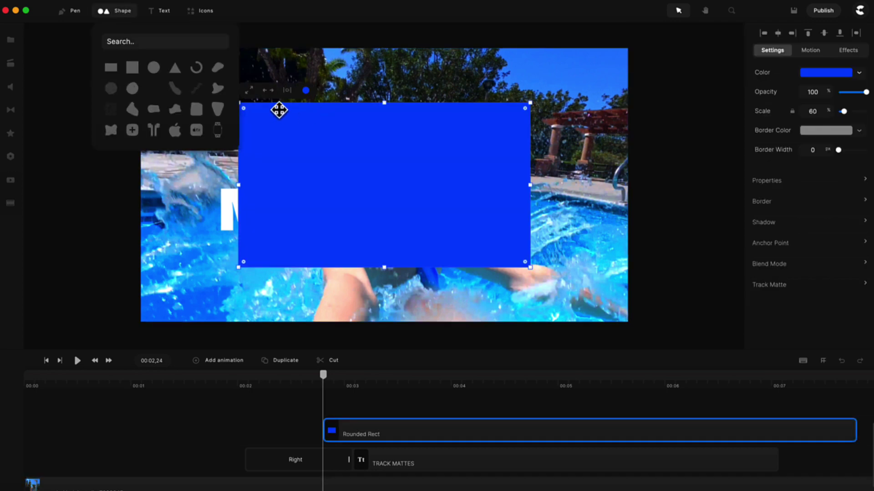
pyautogui.click(248, 90)
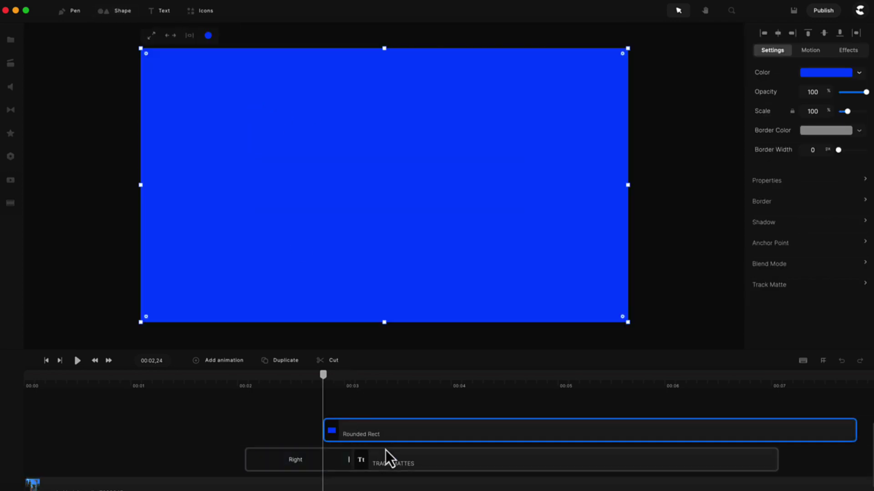
pyautogui.moveTo(385, 450); pyautogui.dragTo(312, 428)
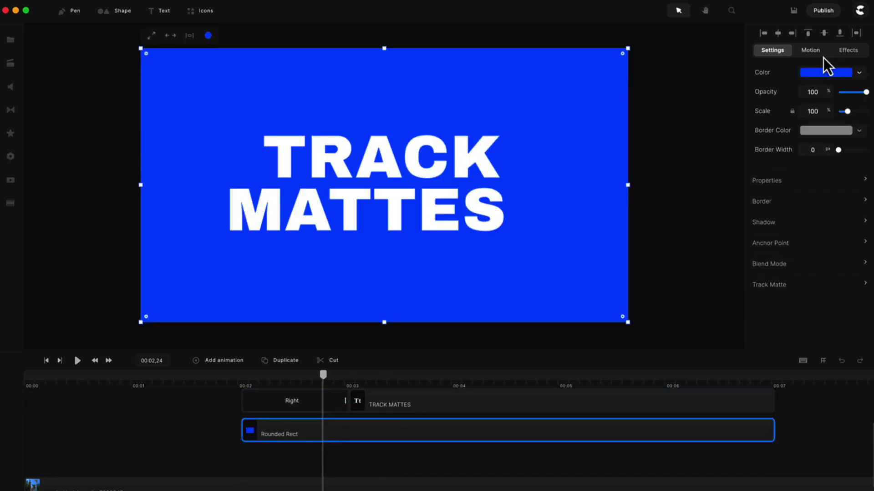
# - Apply the Fade In entrance to the blue Rounded Rect and scrub the preview to check it
pyautogui.click(809, 51)
pyautogui.click(777, 200)
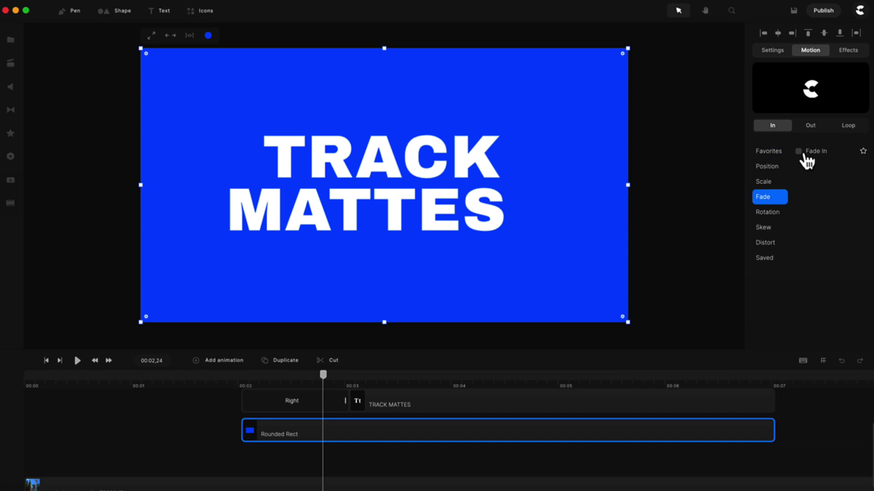
pyautogui.click(799, 153)
pyautogui.moveTo(324, 389); pyautogui.dragTo(386, 363)
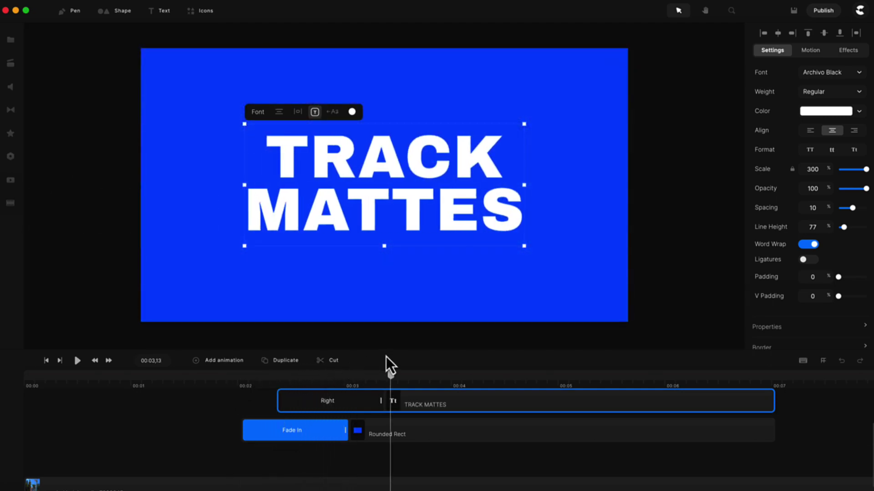
pyautogui.click(316, 485)
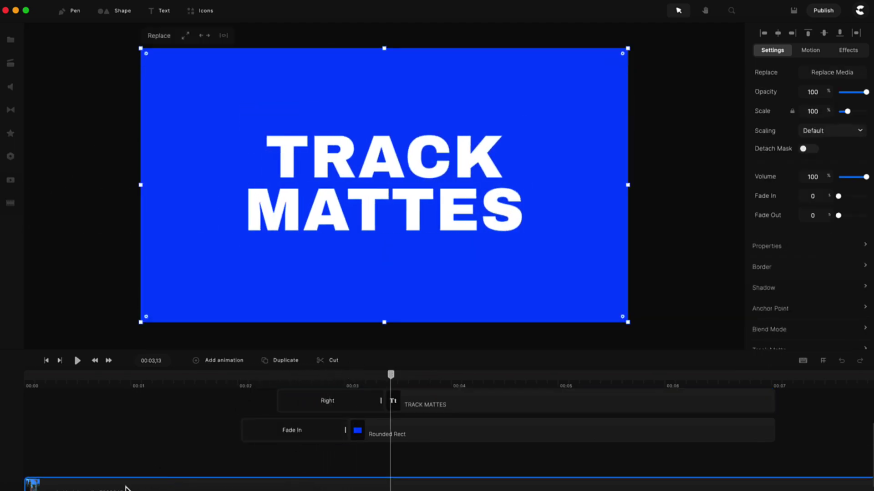
pyautogui.click(442, 452)
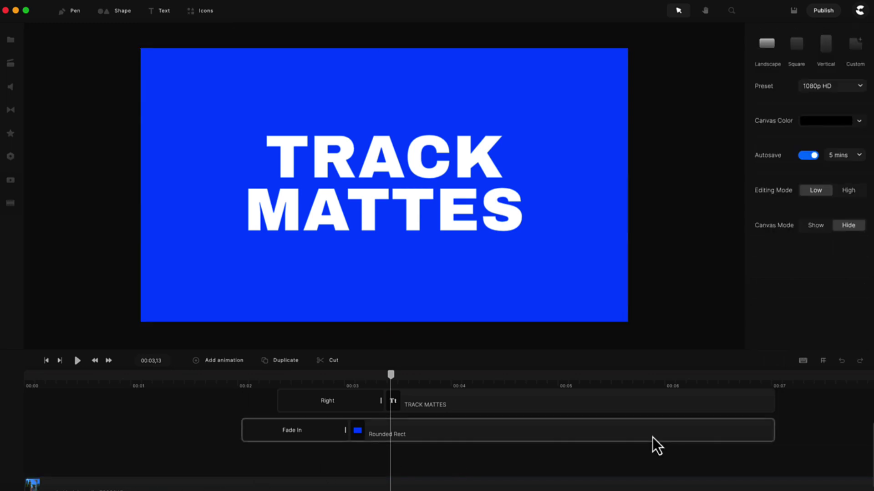
# - Set the Rounded Rect's track matte mask to TRACK MATTES, type Alpha, with Inverted on
pyautogui.click(720, 434)
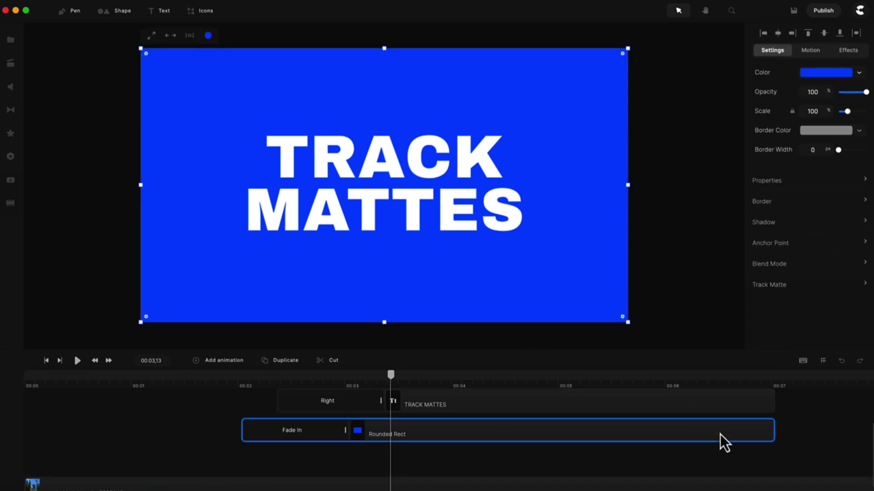
pyautogui.click(785, 298)
pyautogui.click(705, 69)
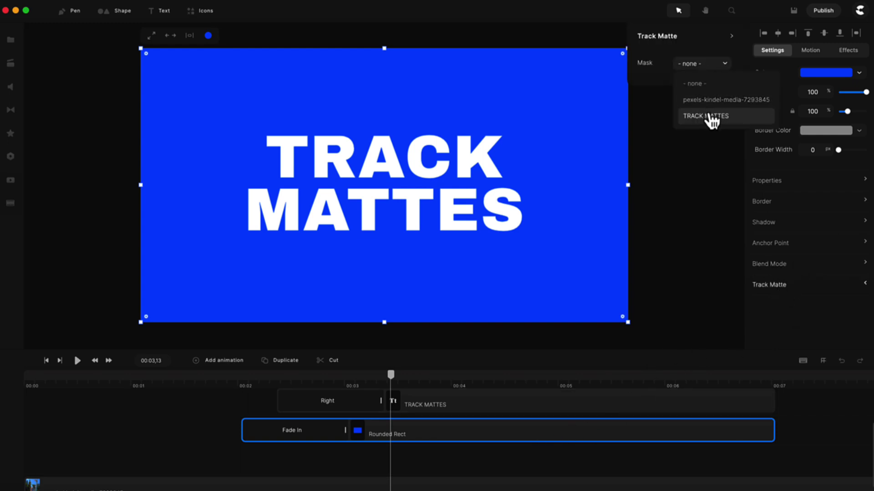
pyautogui.click(705, 116)
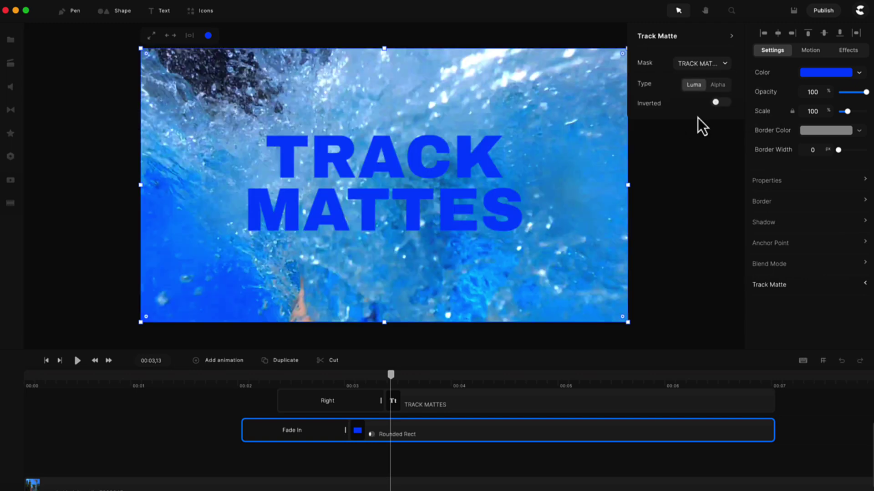
pyautogui.click(719, 86)
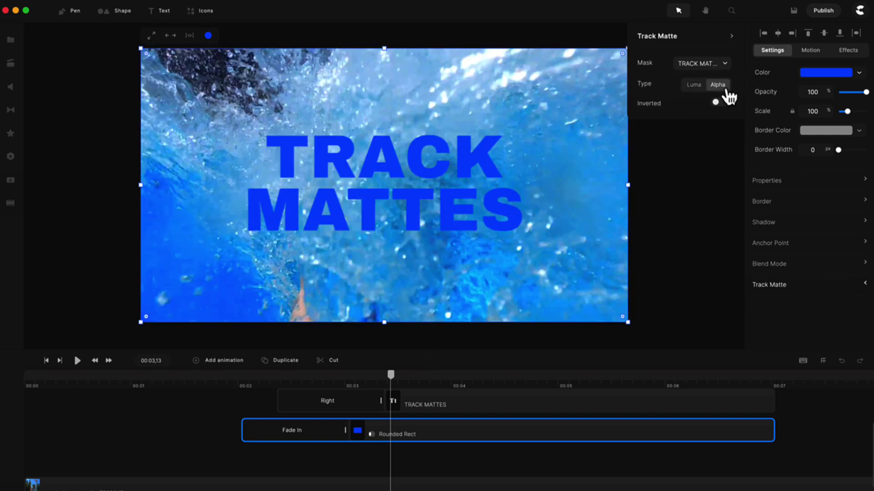
pyautogui.click(723, 102)
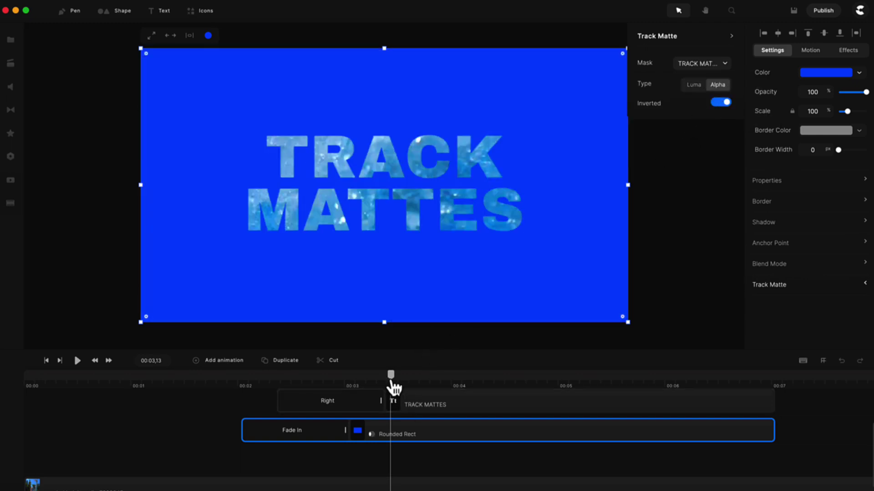
pyautogui.moveTo(391, 385); pyautogui.dragTo(33, 398)
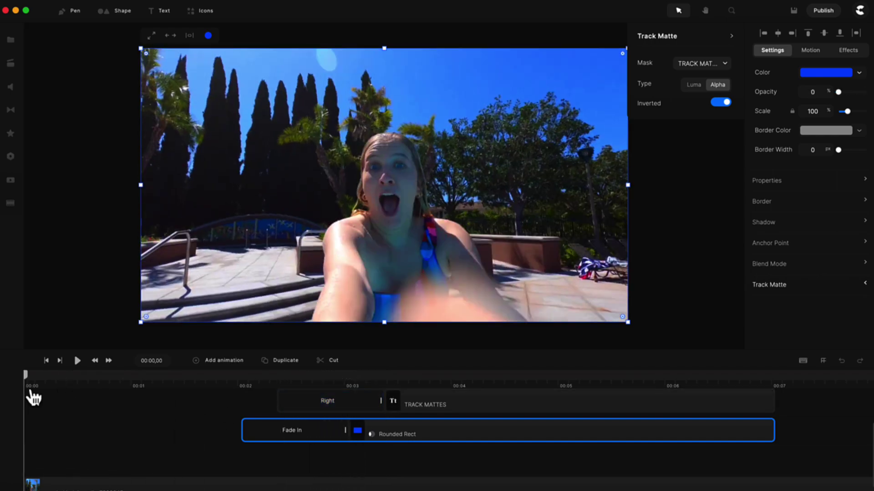
# - Extend both the TRACK MATTES and Rounded Rect clips to end near 00:08
pyautogui.press('space')
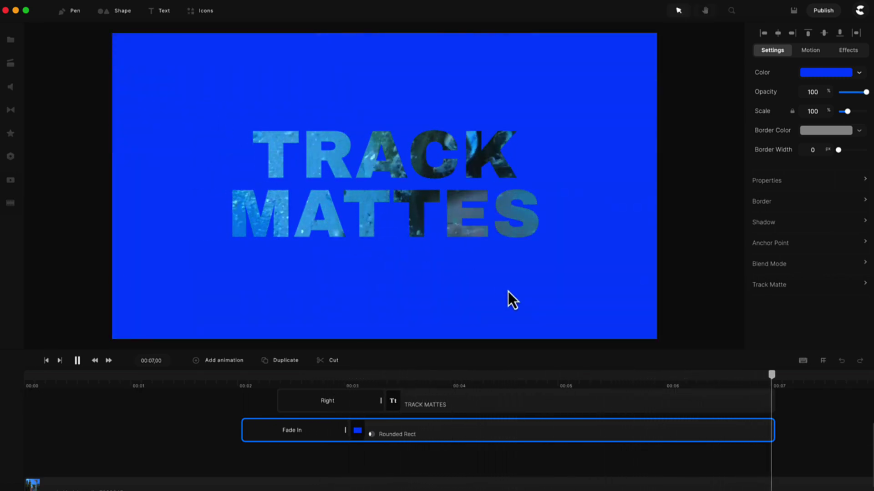
pyautogui.press('space')
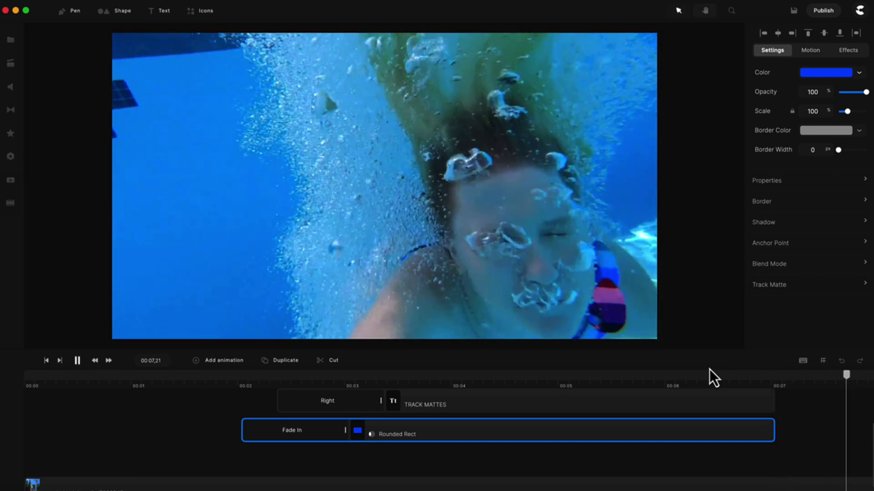
pyautogui.moveTo(707, 386); pyautogui.dragTo(632, 387)
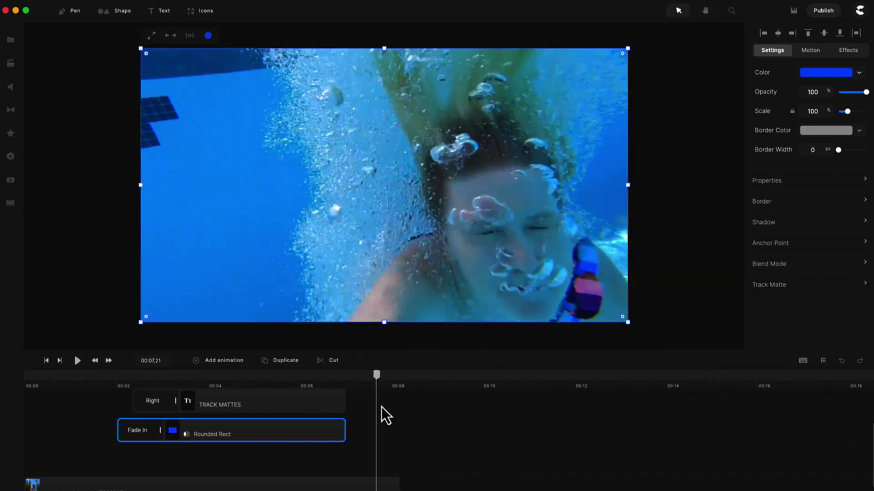
pyautogui.press('super+a')
pyautogui.moveTo(343, 401); pyautogui.dragTo(257, 378)
pyautogui.click(438, 408)
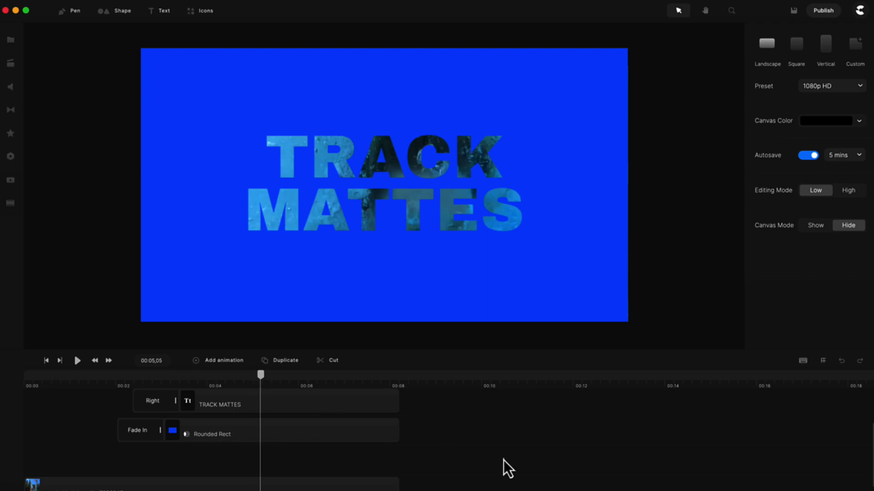
# - Add the CreateStudio Logo Colorful from the Logos library and scale it to 112%
pyautogui.click(262, 402)
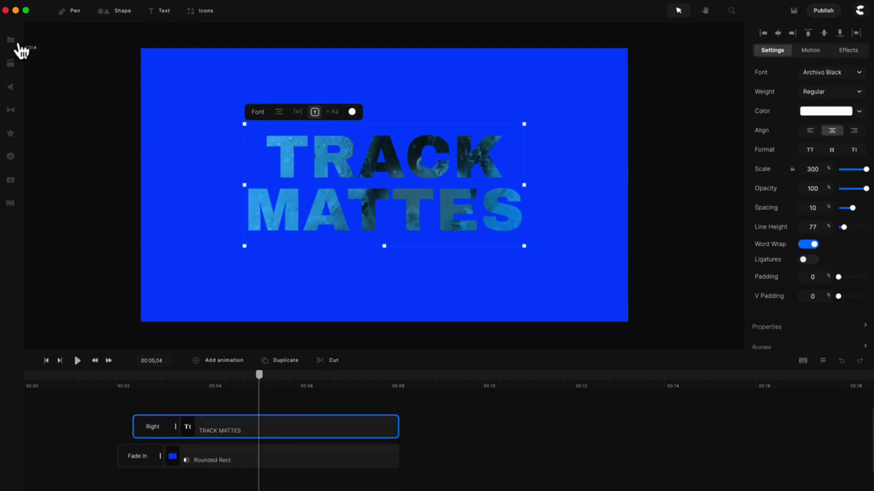
pyautogui.click(18, 44)
pyautogui.click(121, 123)
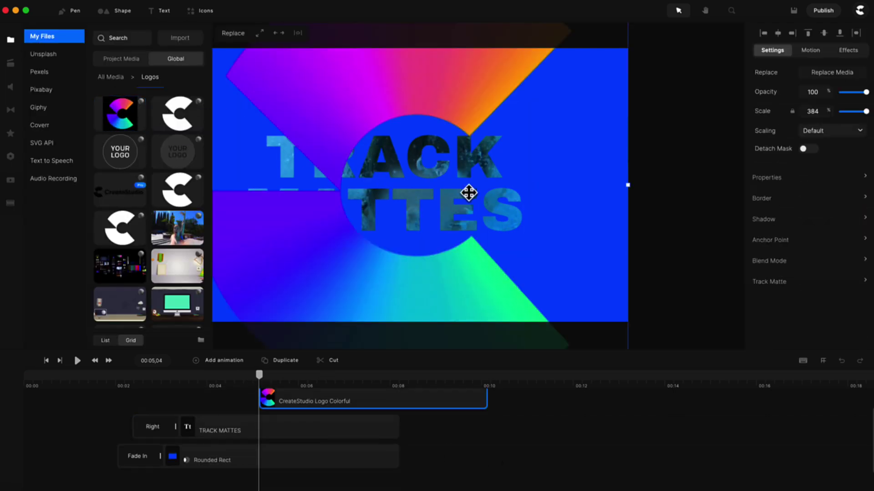
pyautogui.moveTo(860, 111)
pyautogui.mouseDown()
pyautogui.moveTo(841, 113)
pyautogui.moveTo(846, 120)
pyautogui.moveTo(849, 111)
pyautogui.mouseUp()
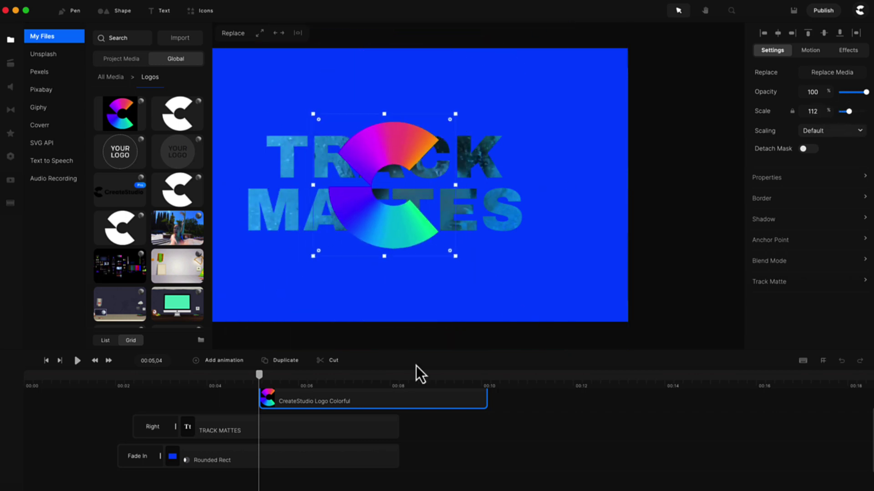
pyautogui.rightClick(311, 403)
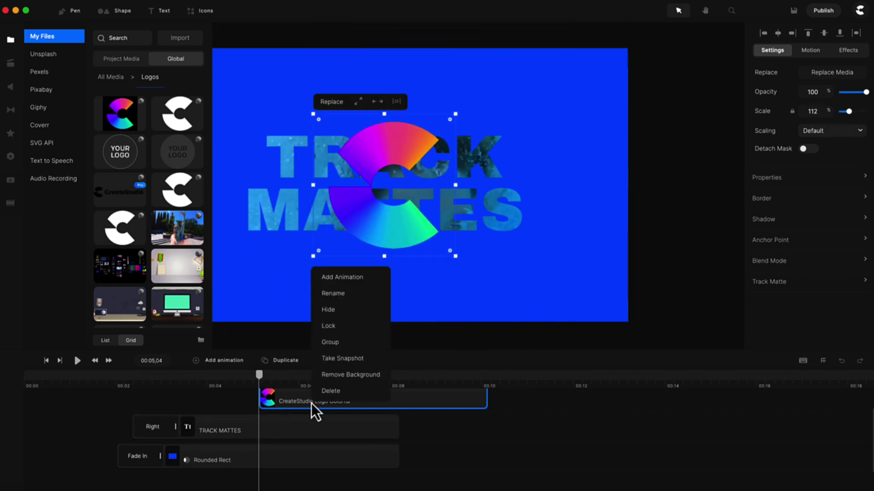
pyautogui.click(353, 313)
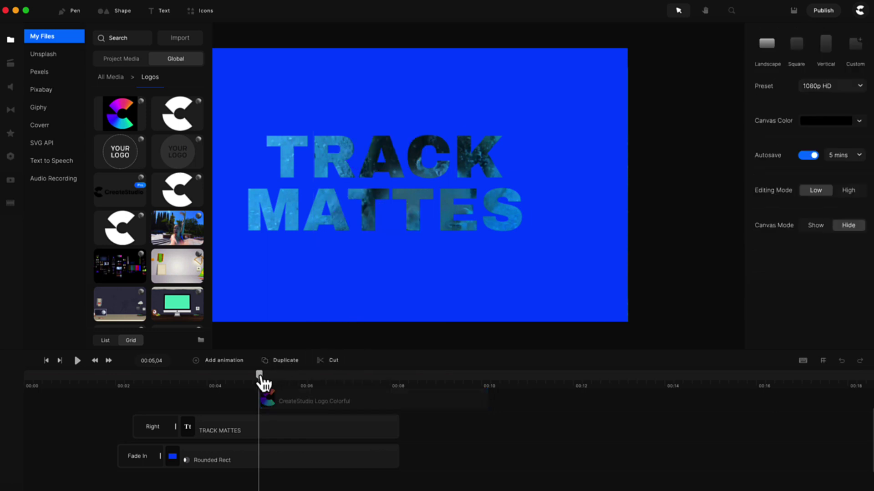
pyautogui.scroll(3, 281, 414)
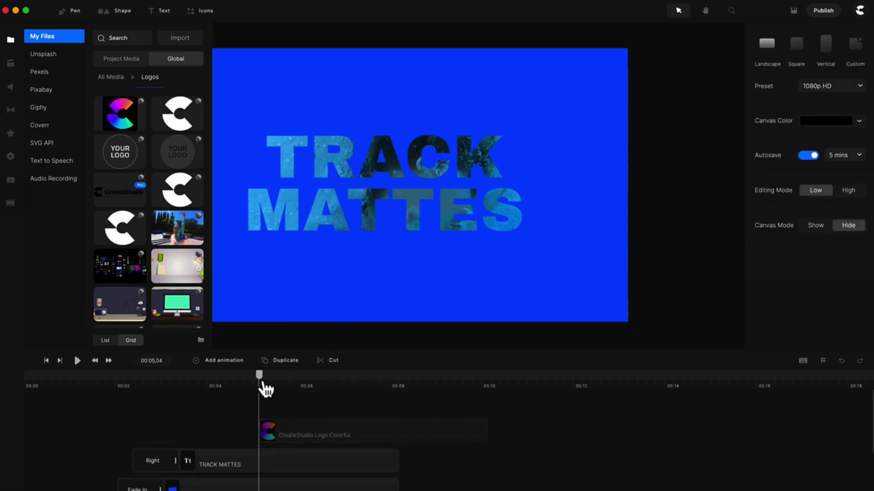
pyautogui.moveTo(266, 389)
pyautogui.mouseDown()
pyautogui.moveTo(305, 389)
pyautogui.moveTo(255, 393)
pyautogui.mouseUp()
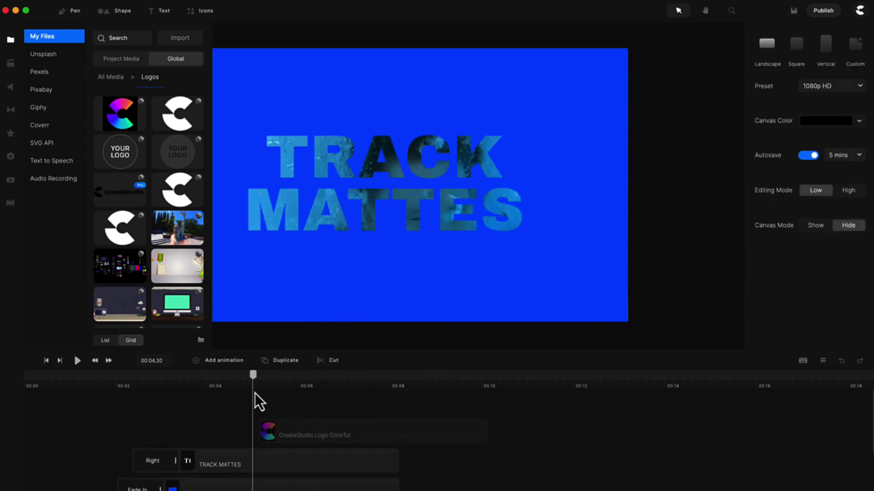
pyautogui.click(308, 429)
pyautogui.rightClick(309, 431)
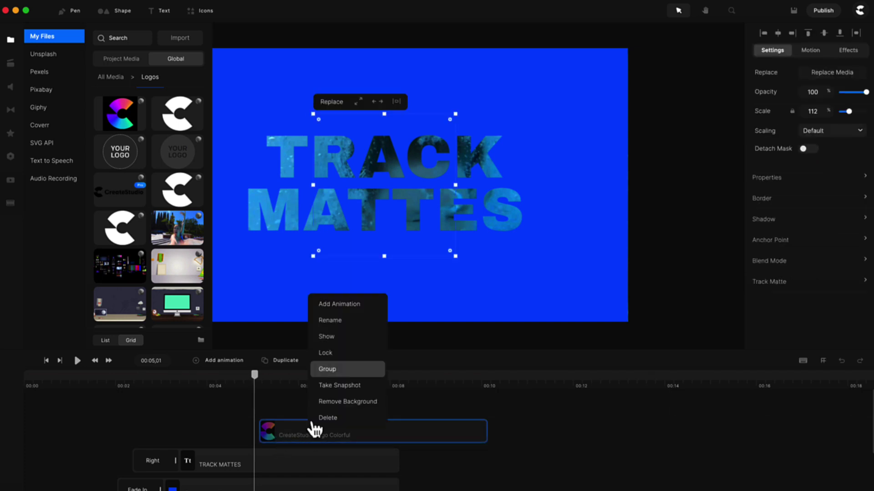
pyautogui.click(346, 346)
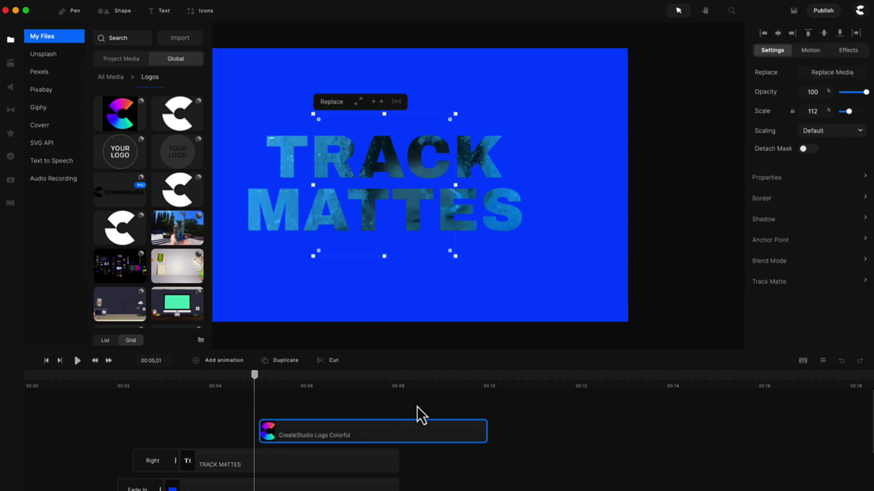
pyautogui.click(417, 411)
pyautogui.moveTo(251, 388); pyautogui.dragTo(304, 389)
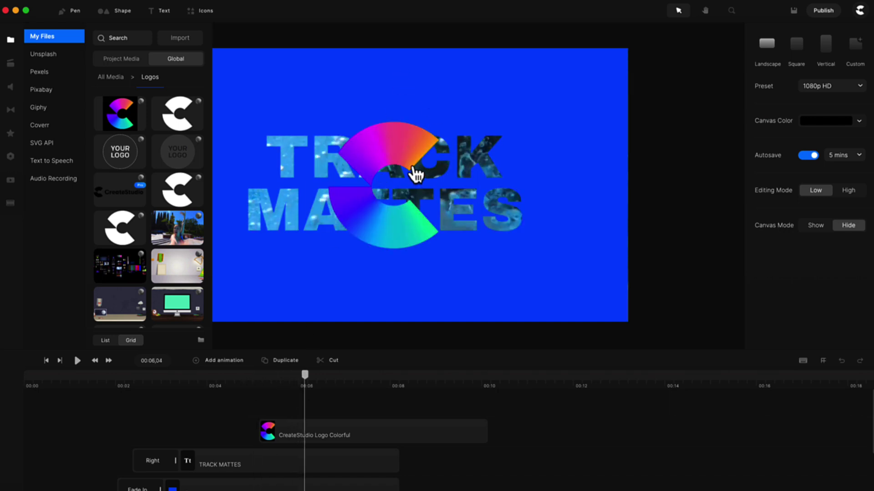
pyautogui.rightClick(315, 438)
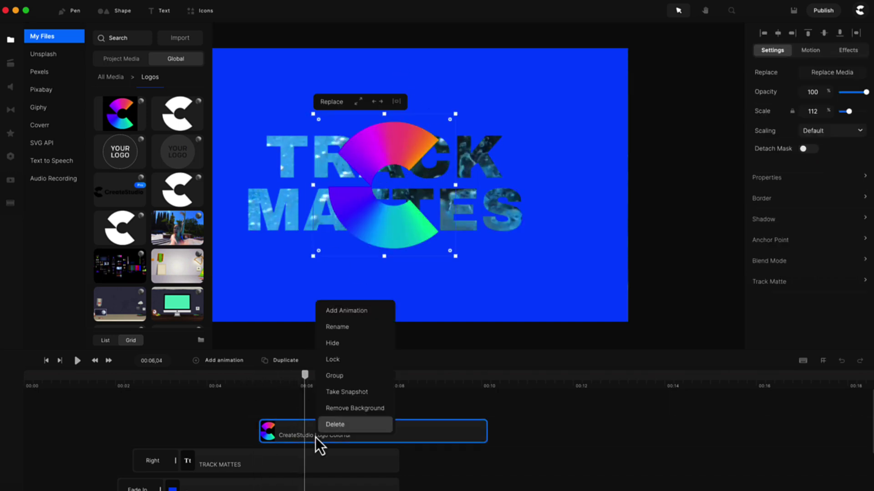
pyautogui.click(347, 344)
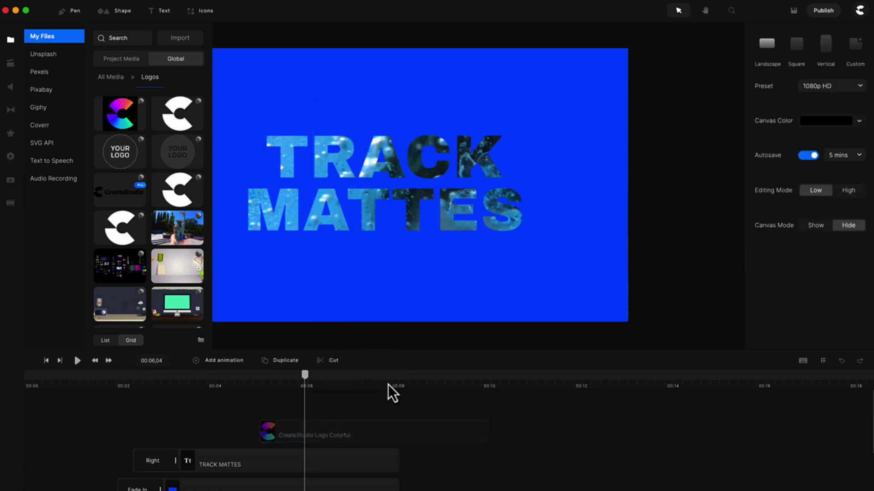
pyautogui.click(418, 435)
pyautogui.rightClick(418, 435)
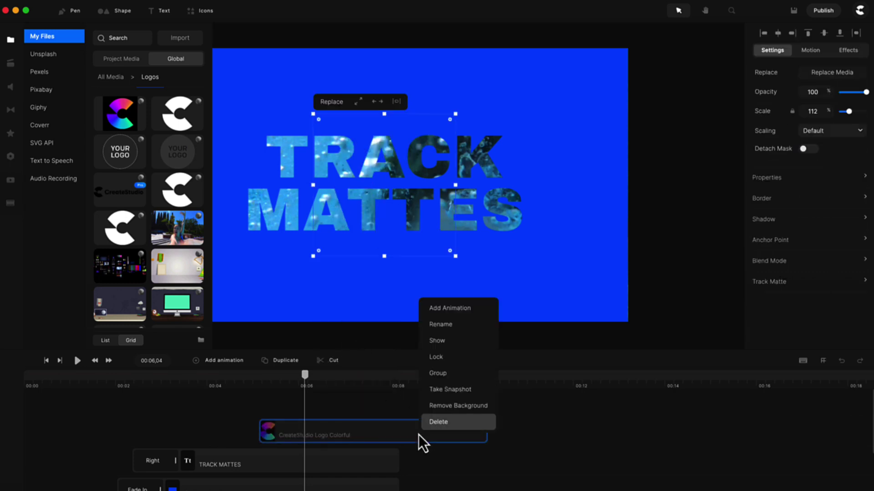
pyautogui.click(437, 340)
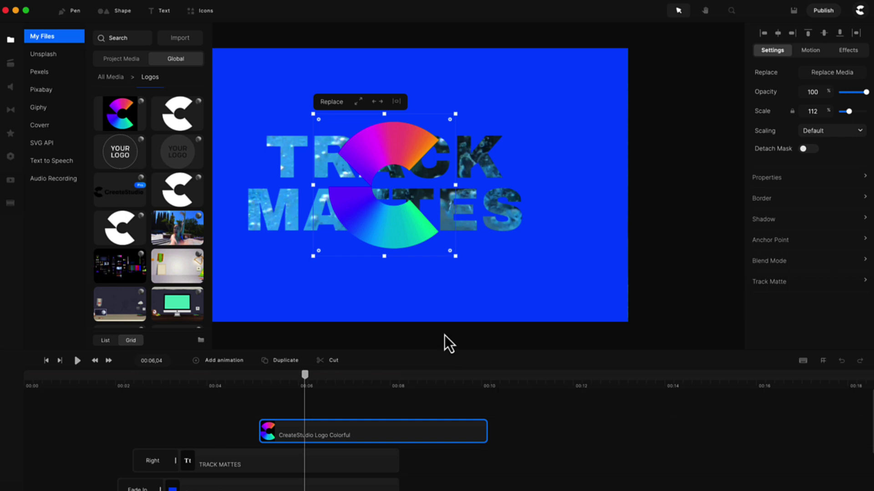